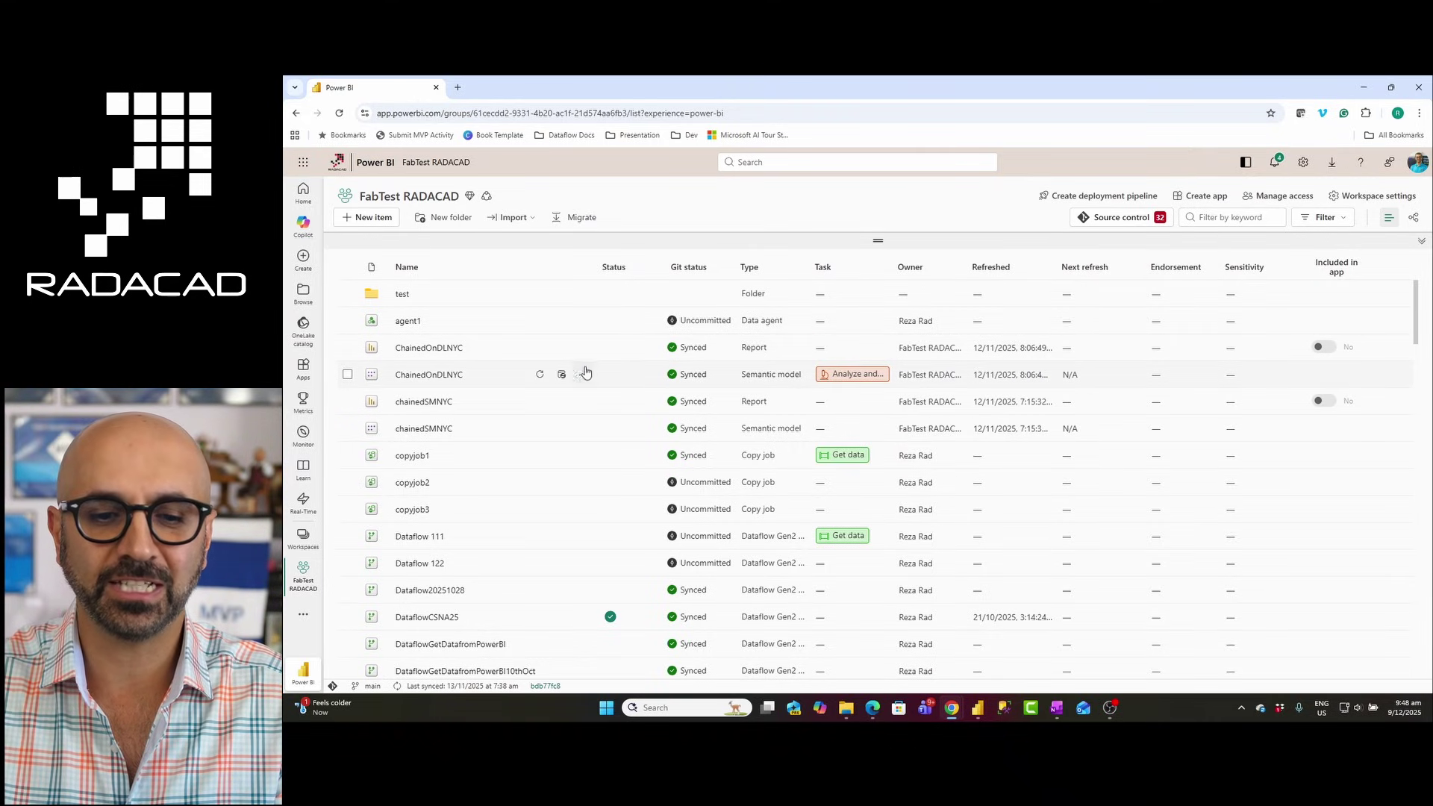
# - Open the NYCLH lakehouse from the workspace list, previewing DimCustomer alongside its Tables and Files
pyautogui.scroll(-5, 568, 377)
pyautogui.scroll(-10, 561, 378)
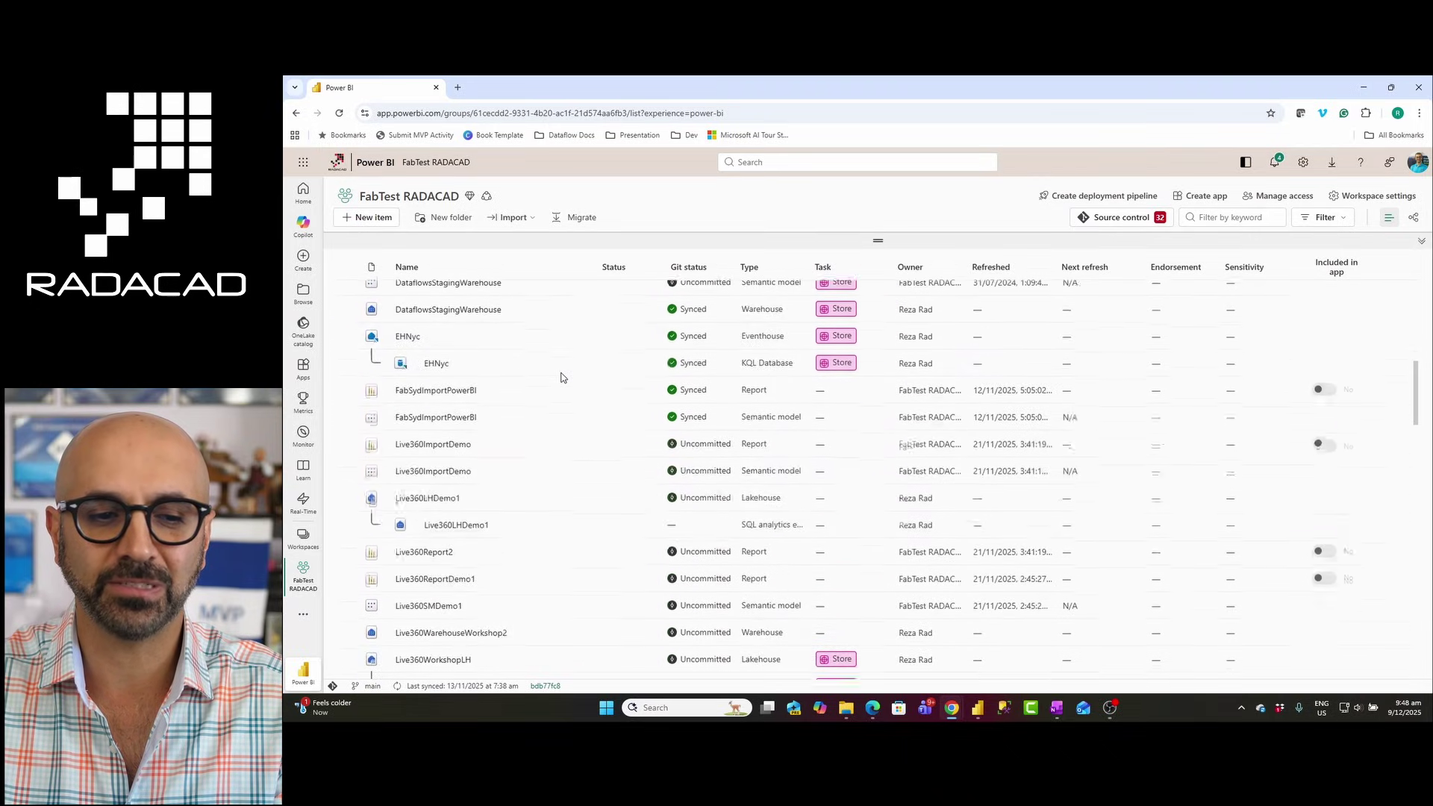
pyautogui.scroll(-10, 552, 387)
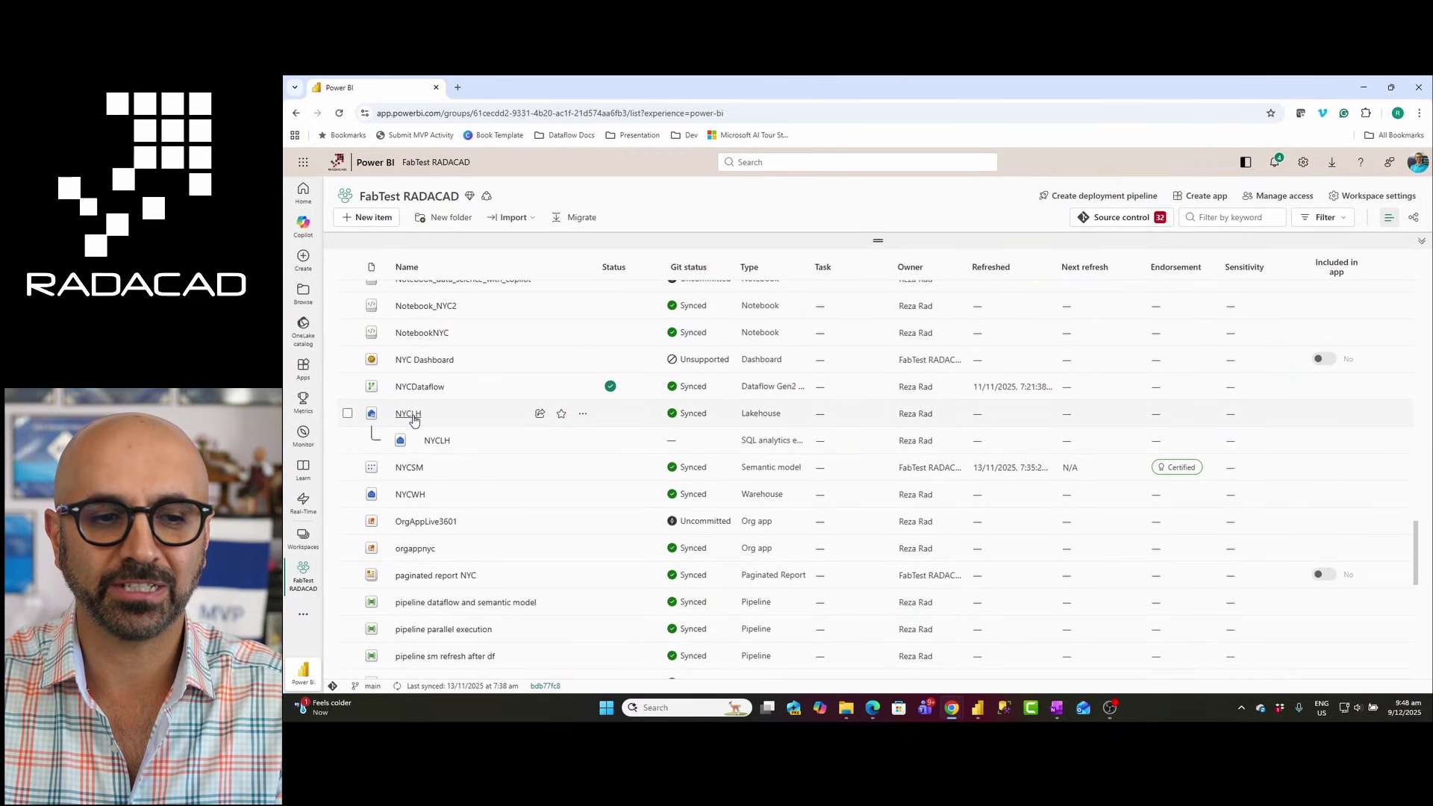
pyautogui.click(410, 415)
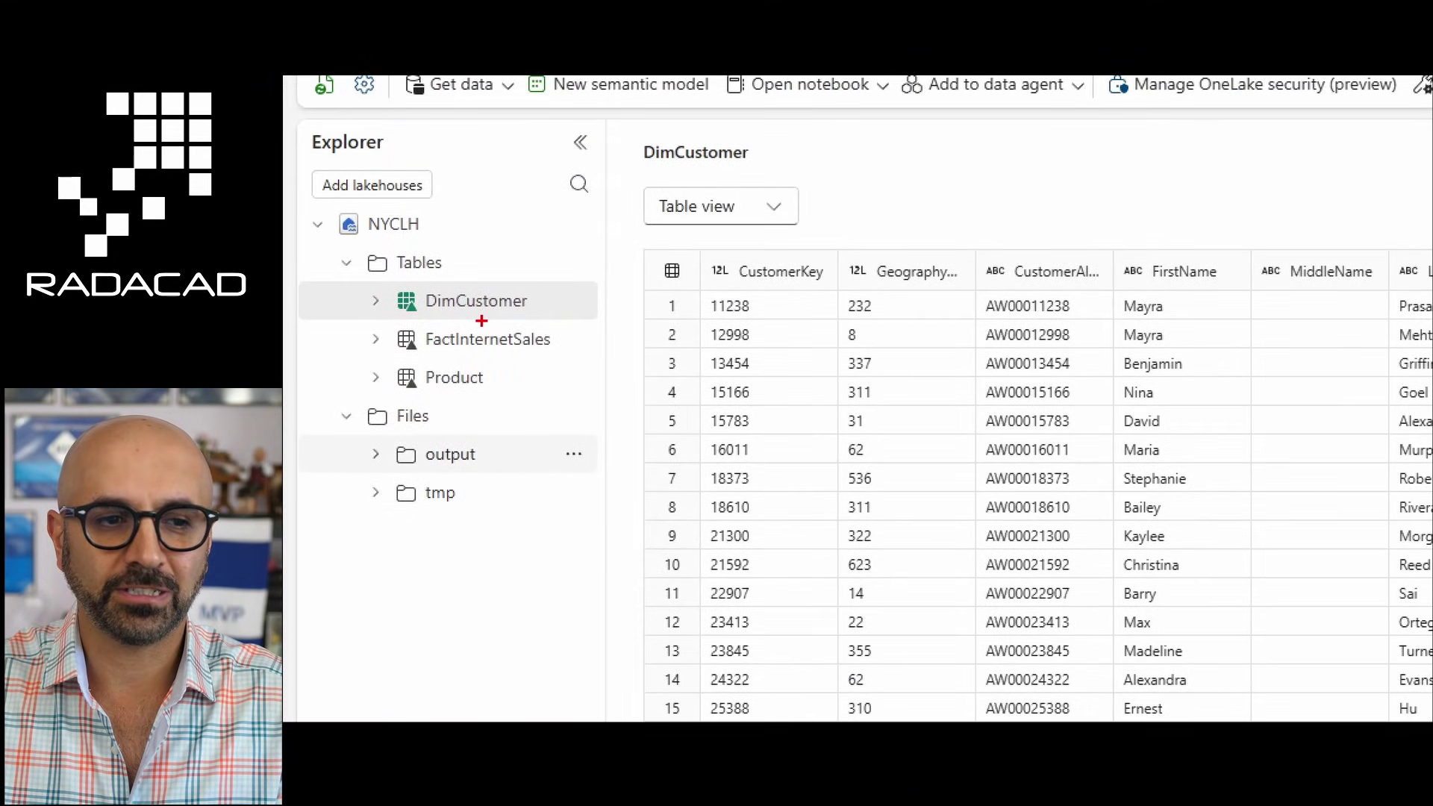
pyautogui.moveTo(569, 252); pyautogui.dragTo(607, 274)
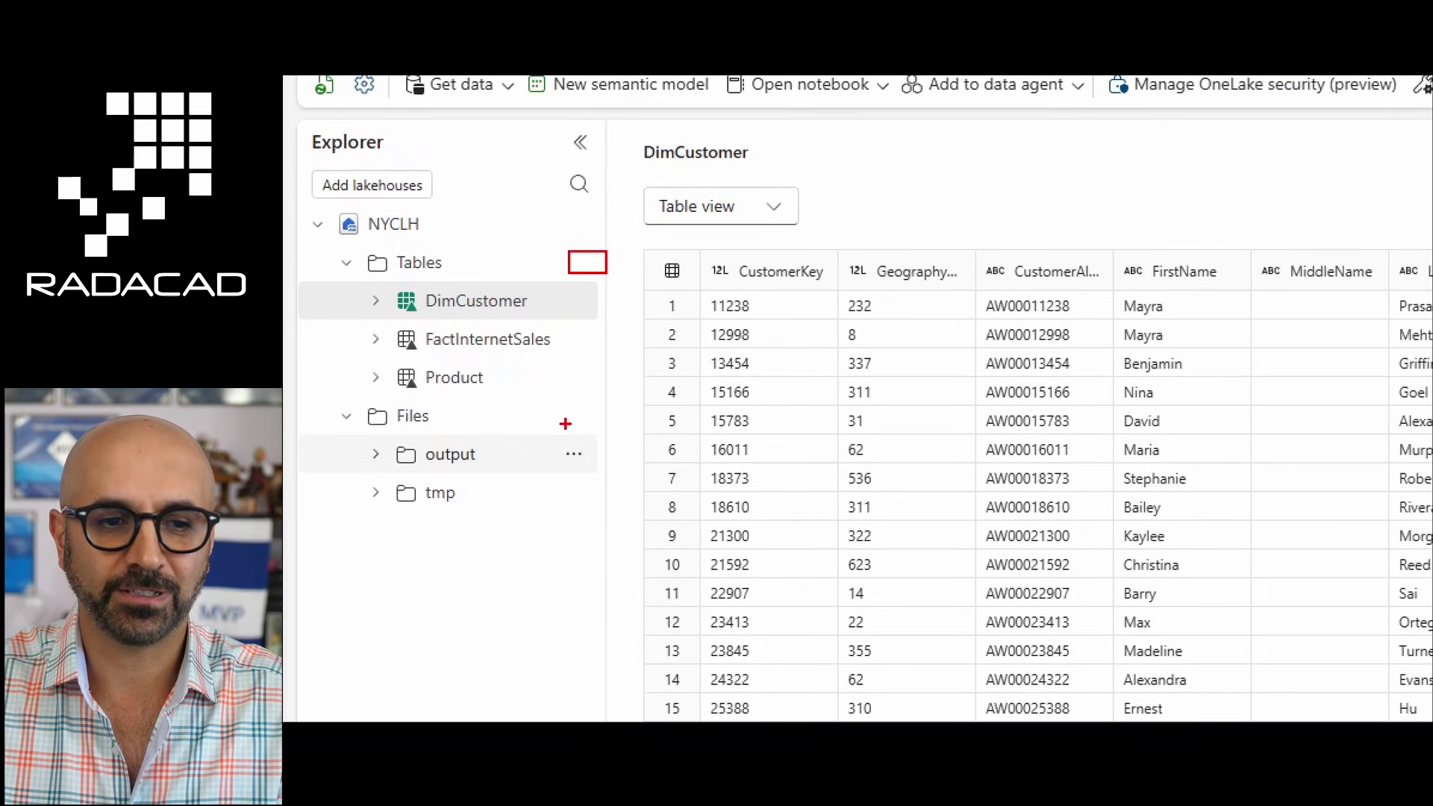
pyautogui.moveTo(568, 399); pyautogui.dragTo(604, 424)
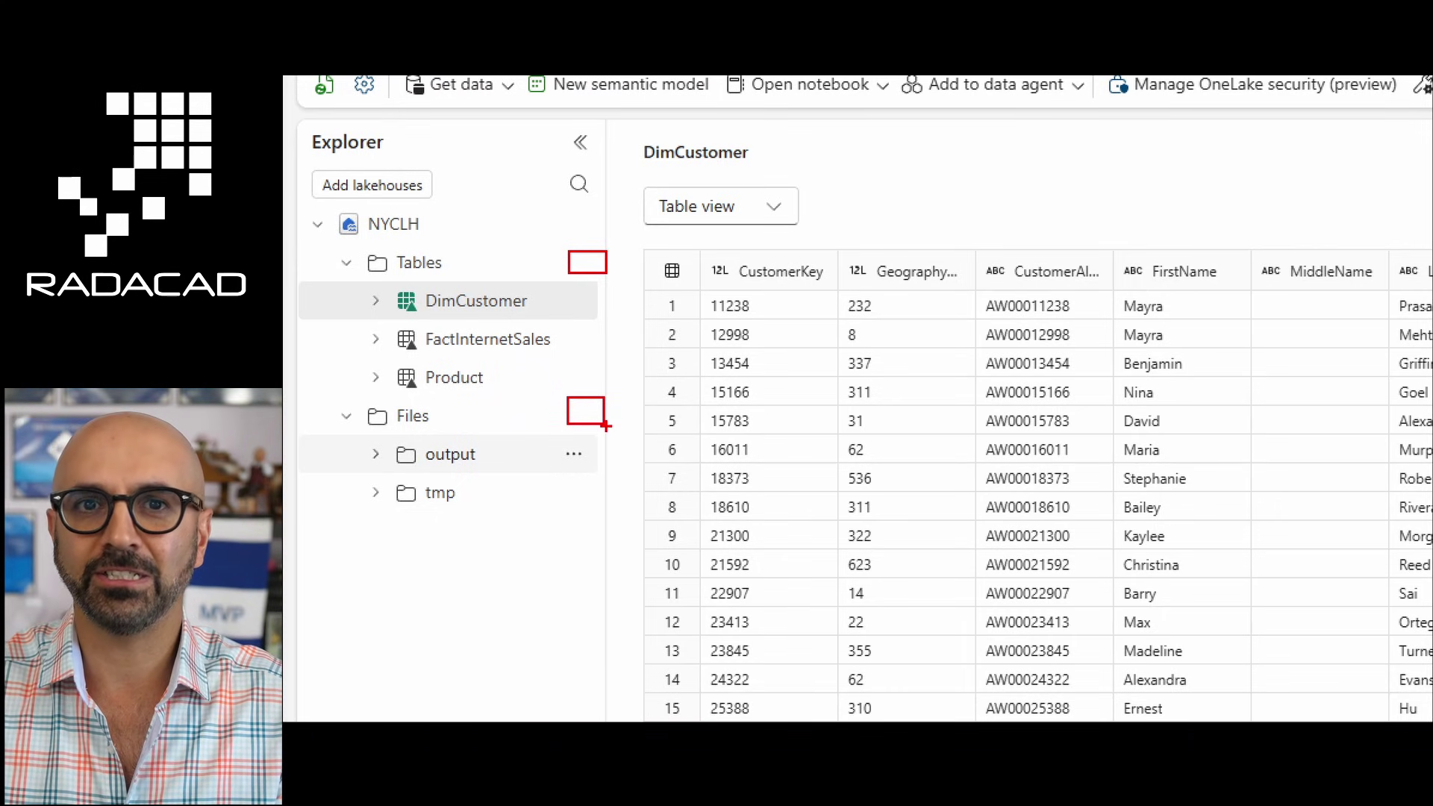
pyautogui.press('Escape')
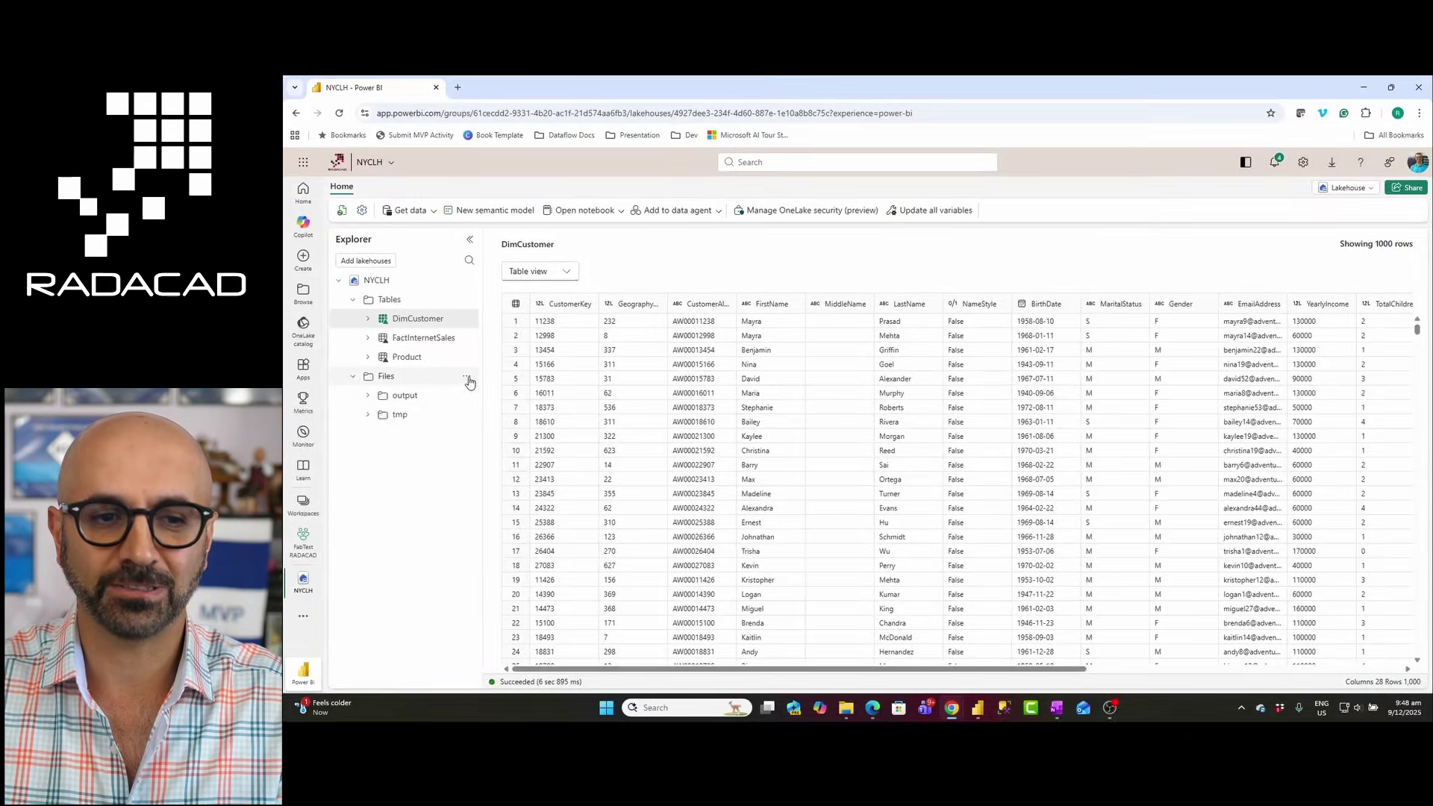
# - Create a subfolder named OneDriveFiles under the lakehouse's Files folder
pyautogui.click(467, 379)
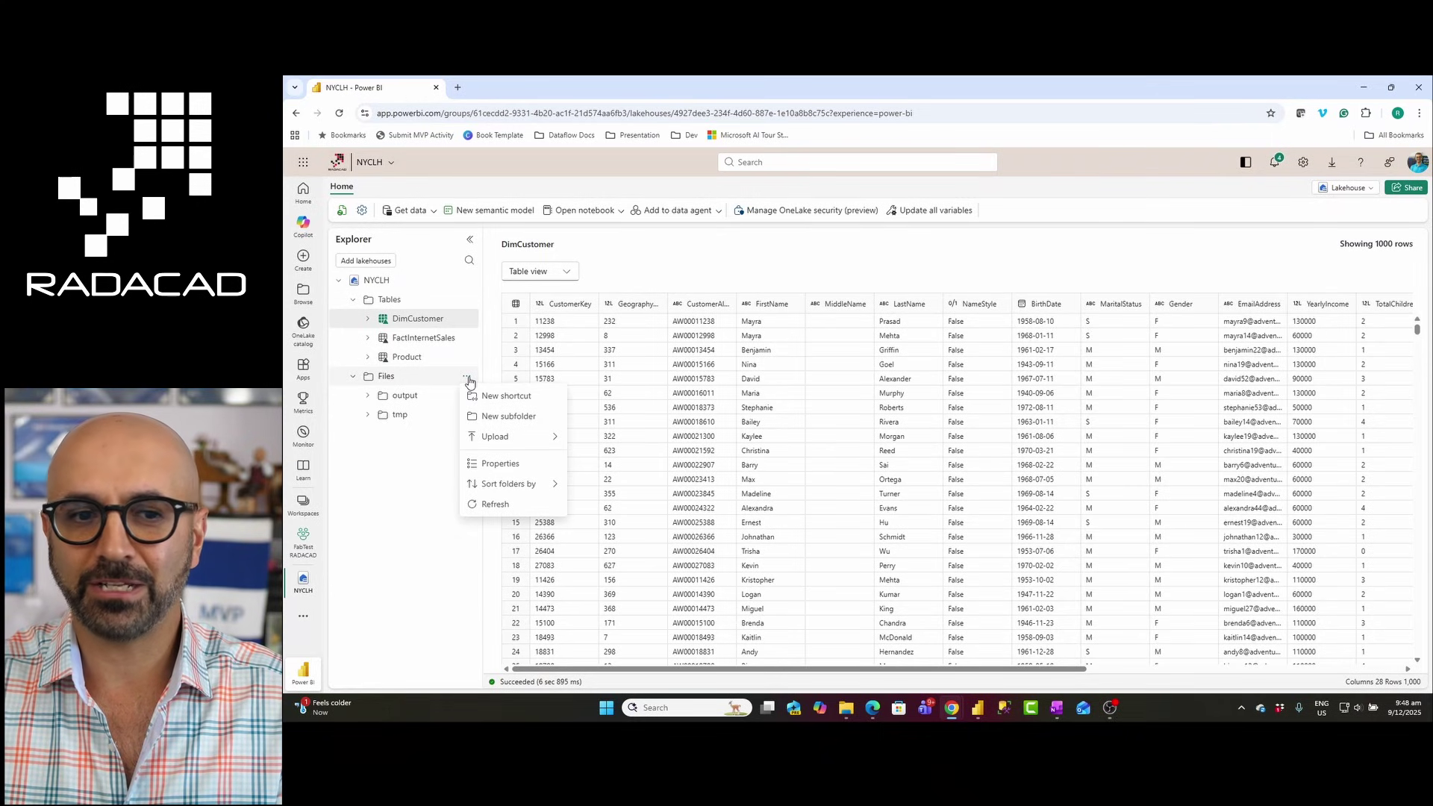
pyautogui.click(503, 421)
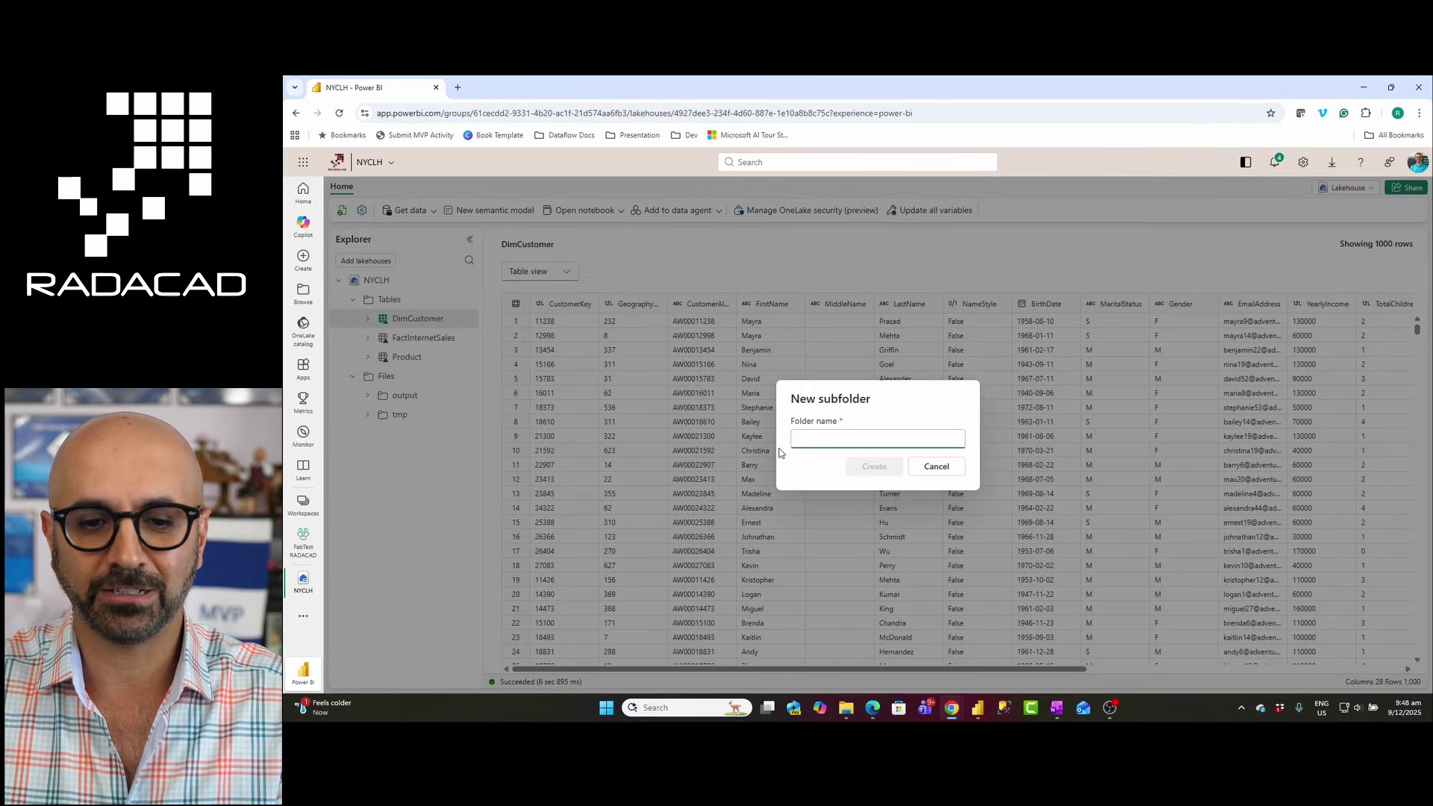
pyautogui.write('OneDrive')
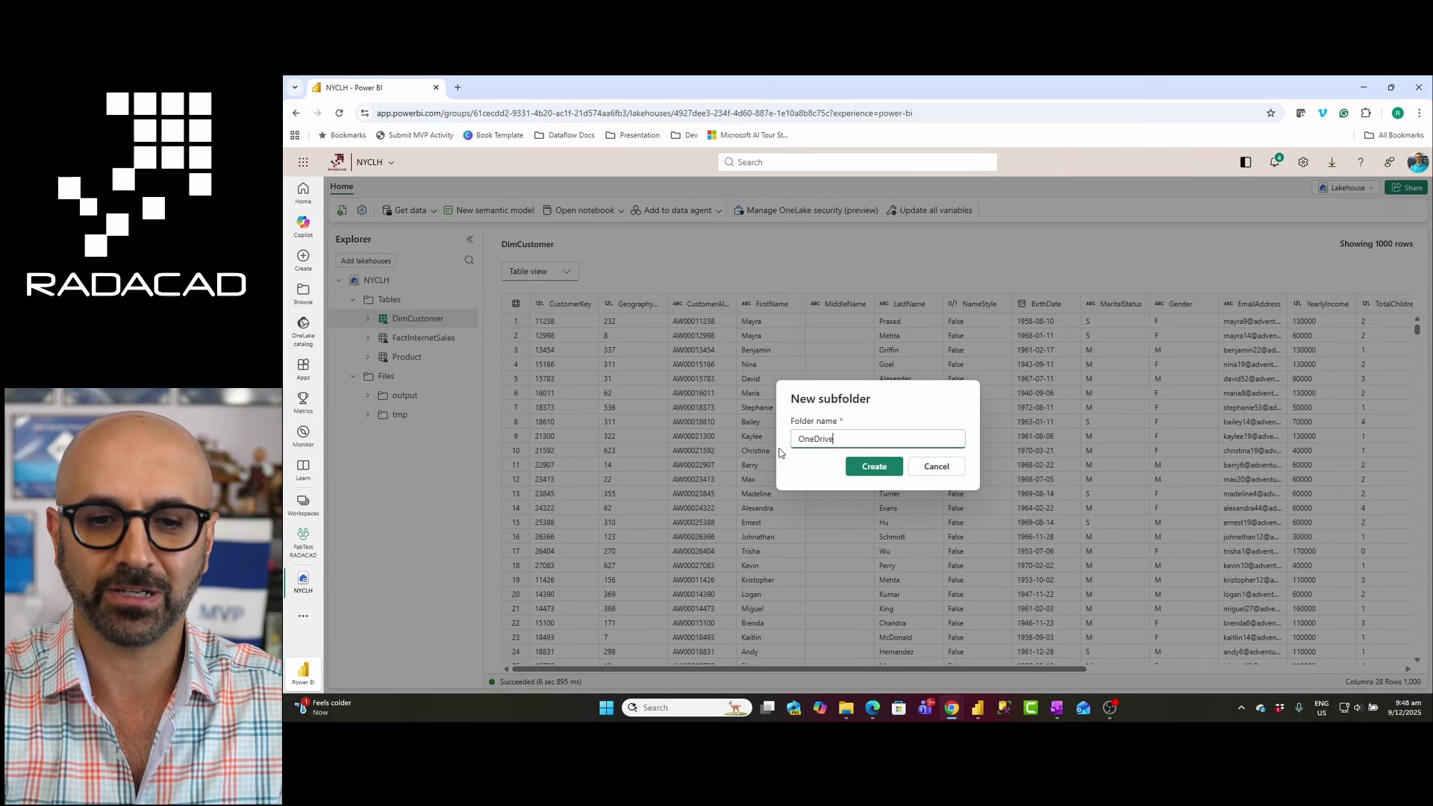
pyautogui.write('Files')
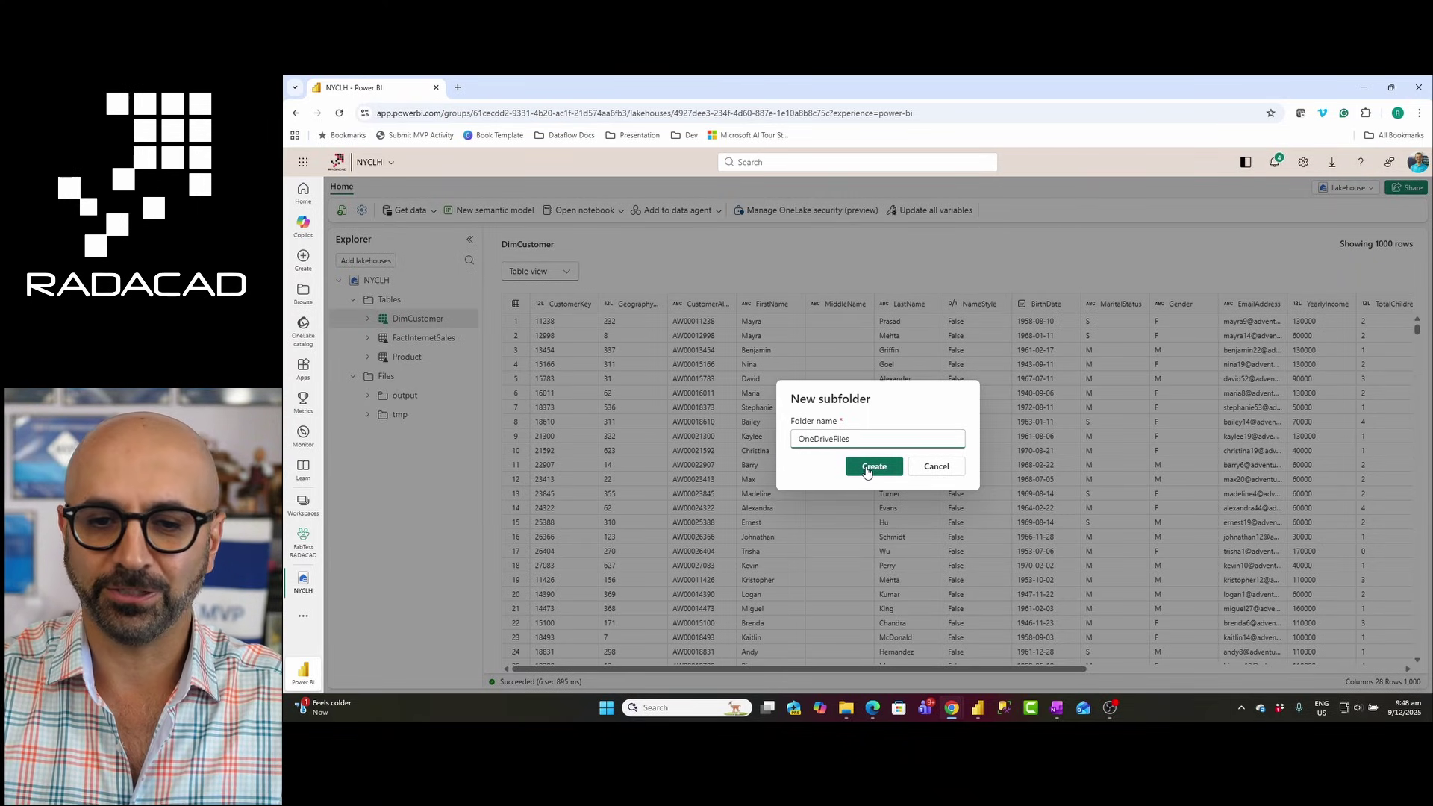
pyautogui.click(866, 466)
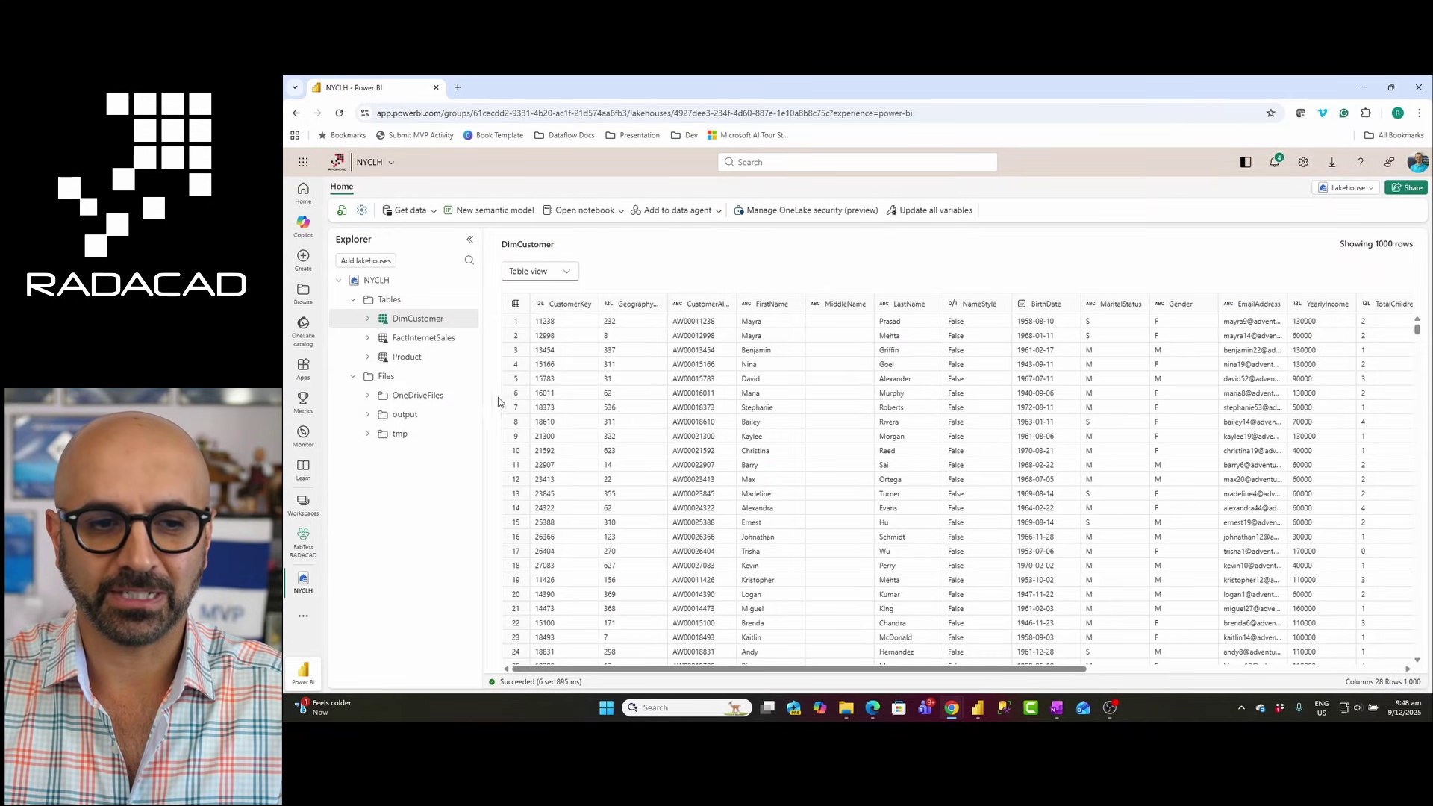
# - Begin a new shortcut in OneDriveFiles with OneDrive (Preview) as the external source
pyautogui.click(466, 397)
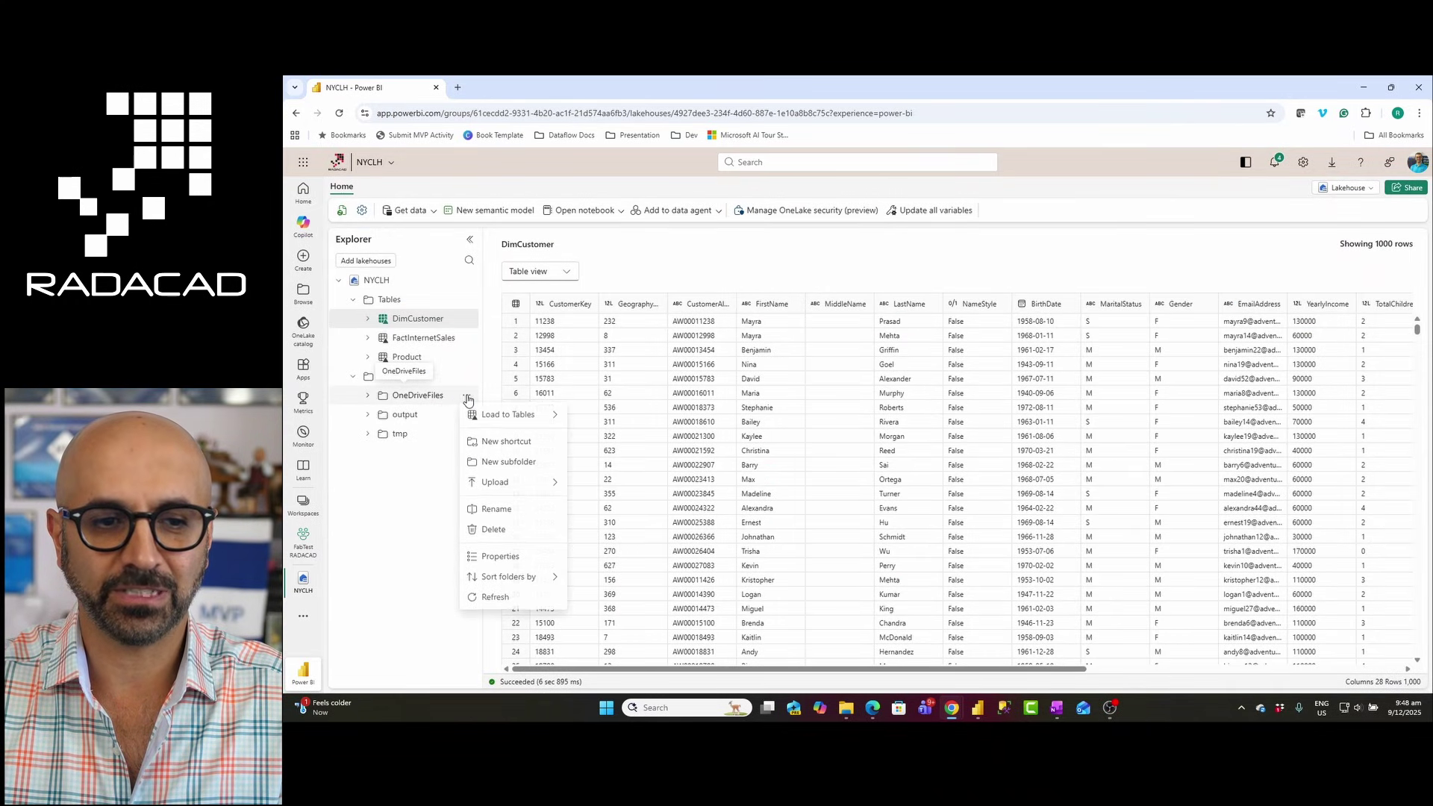
pyautogui.click(518, 444)
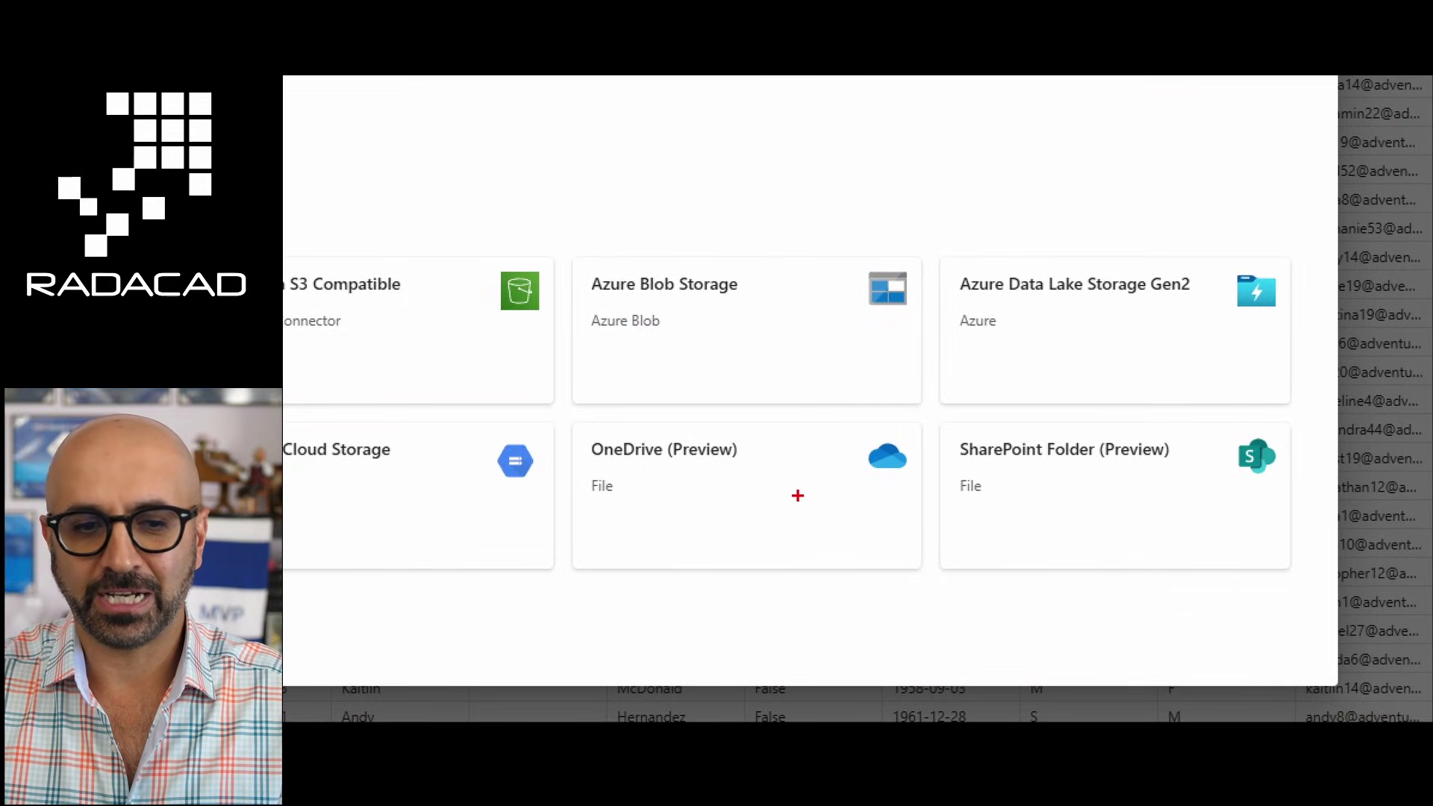
pyautogui.moveTo(563, 407)
pyautogui.mouseDown()
pyautogui.moveTo(729, 485)
pyautogui.moveTo(1303, 586)
pyautogui.mouseUp()
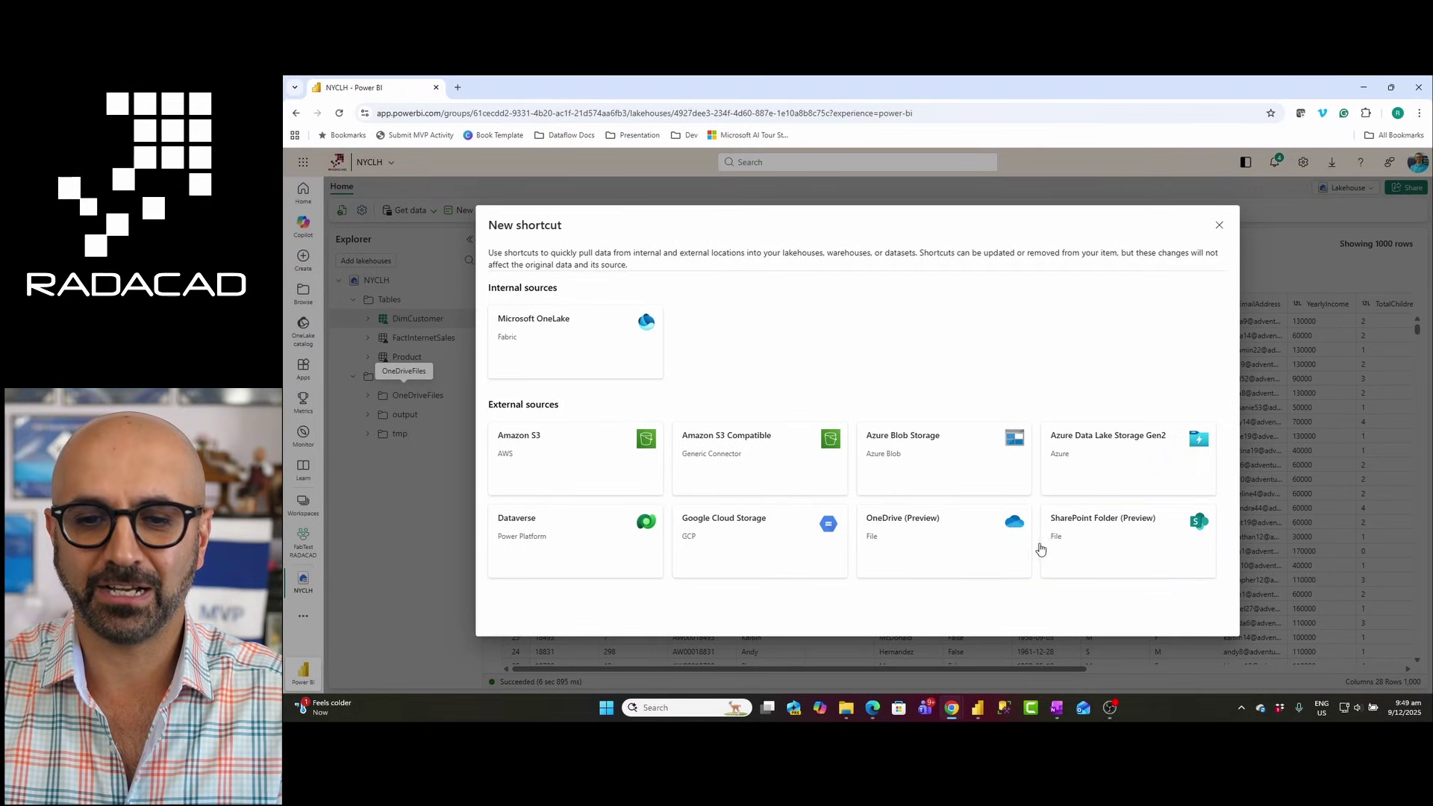
pyautogui.click(920, 536)
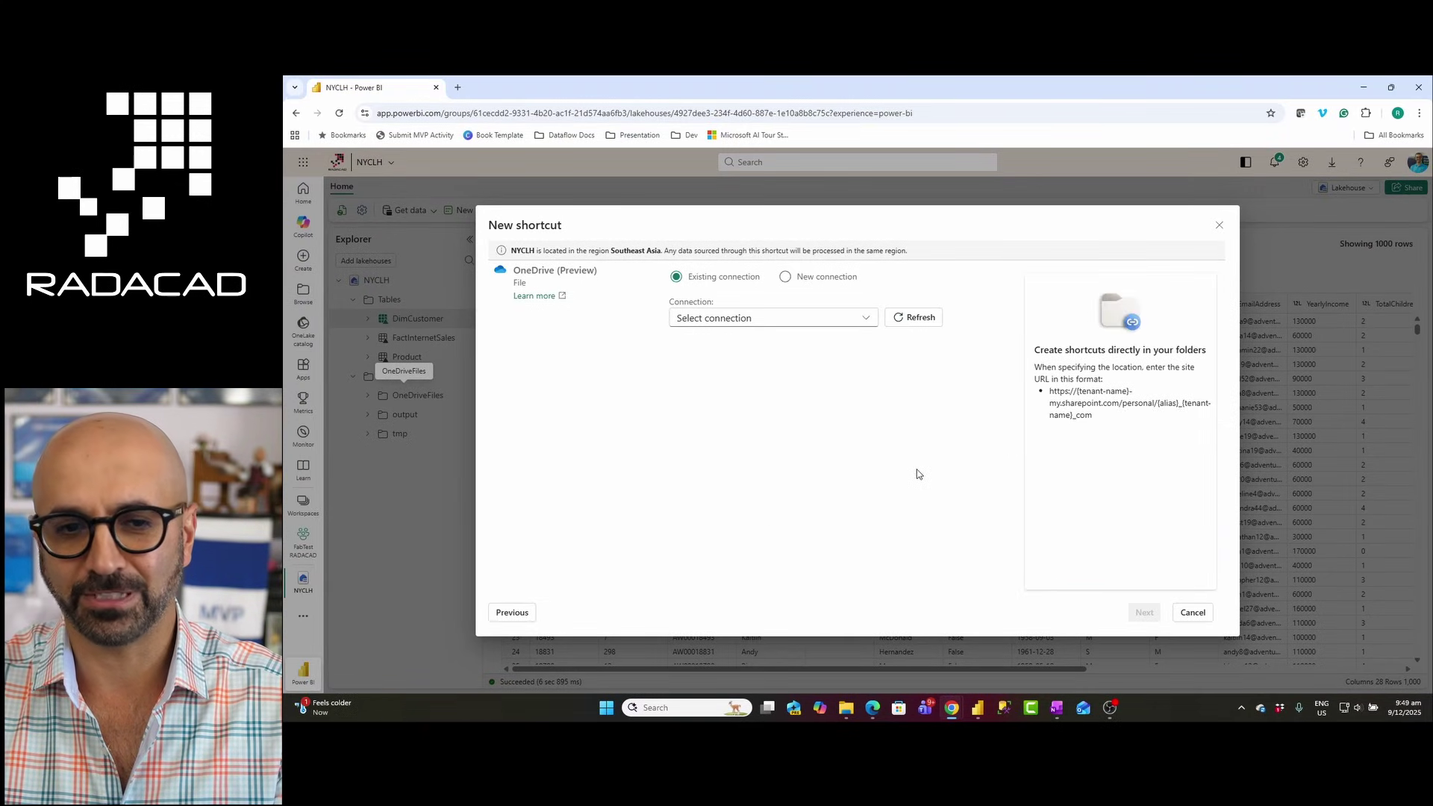
# - Connect the shortcut through the existing SharePoint connection and move on to browsing directories
pyautogui.click(793, 281)
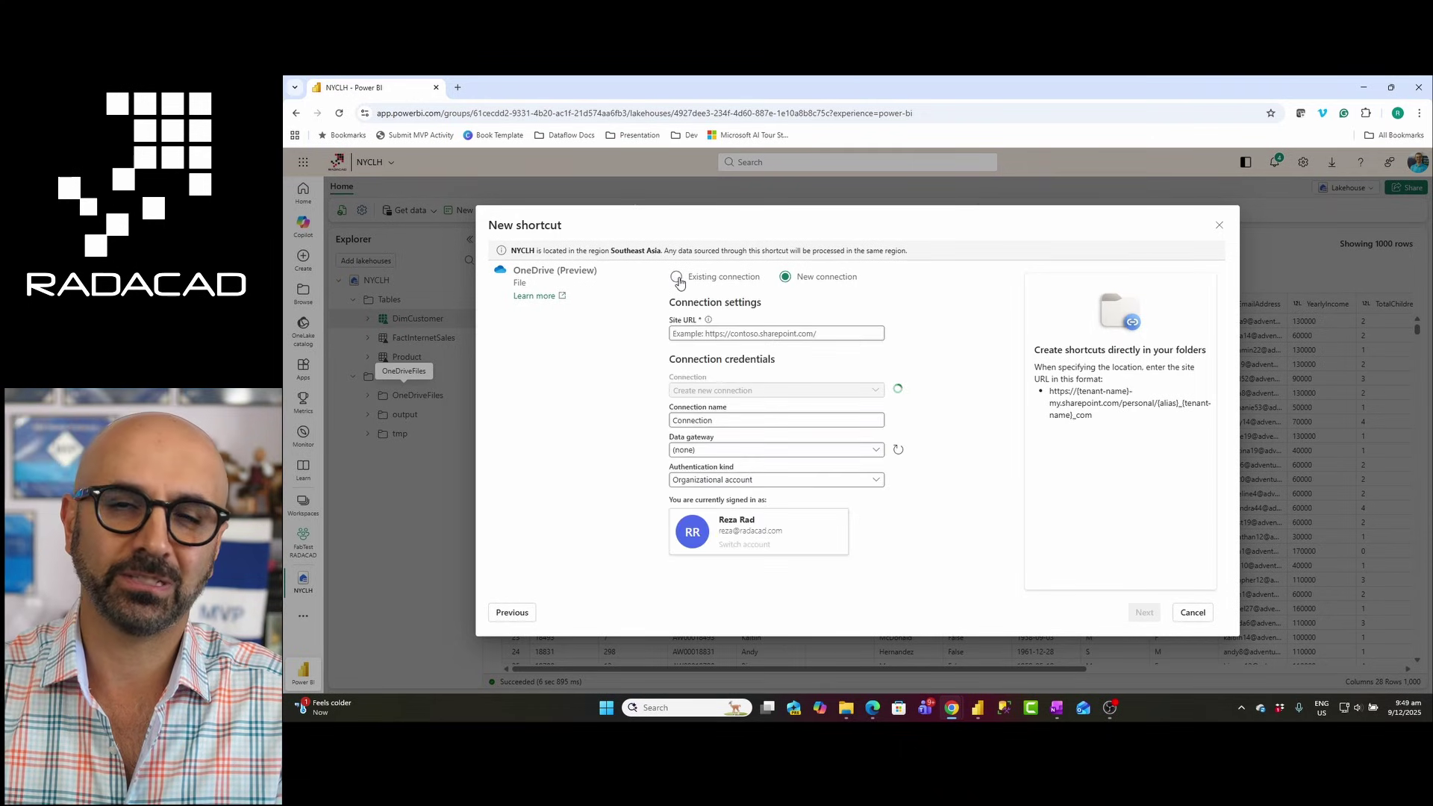
pyautogui.click(678, 279)
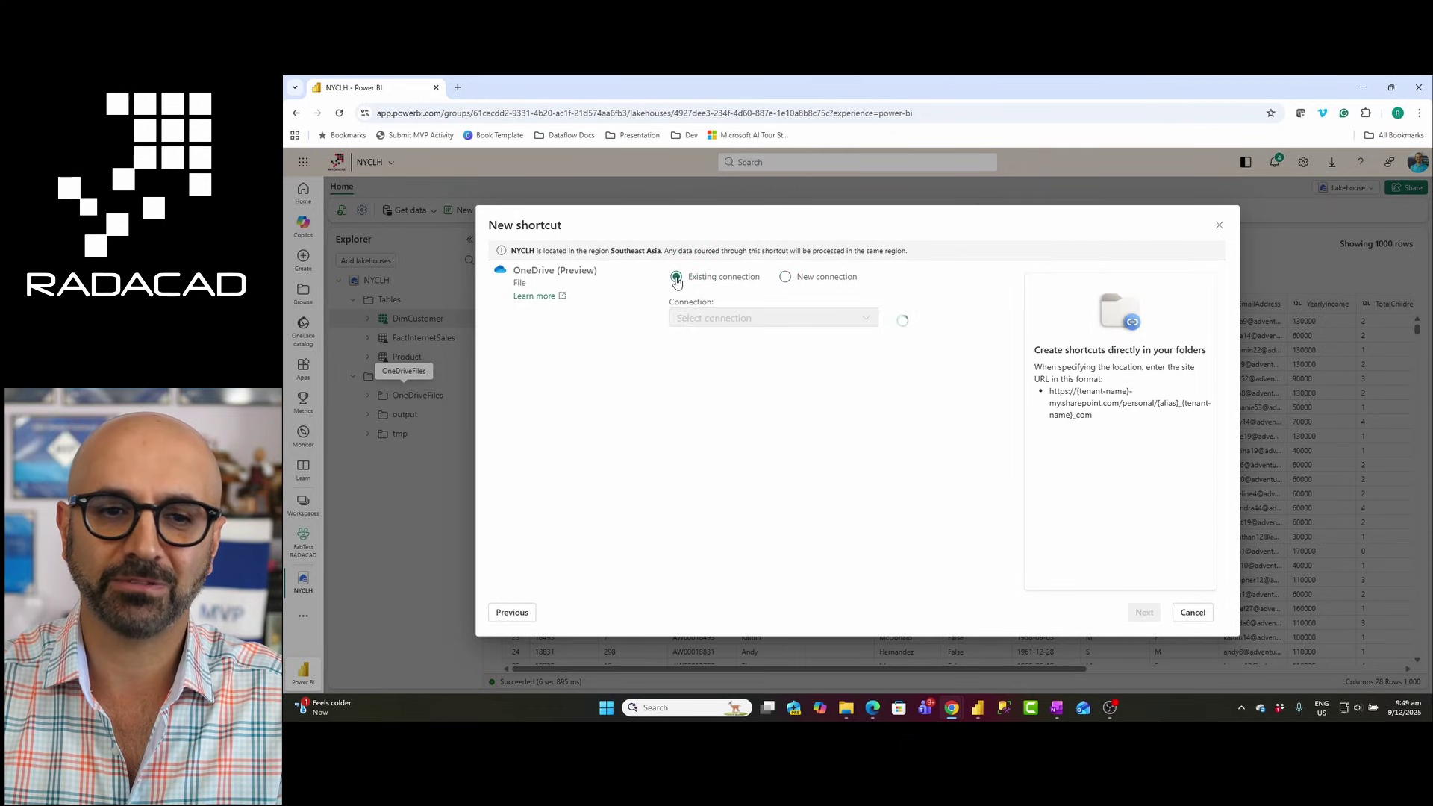
pyautogui.click(864, 319)
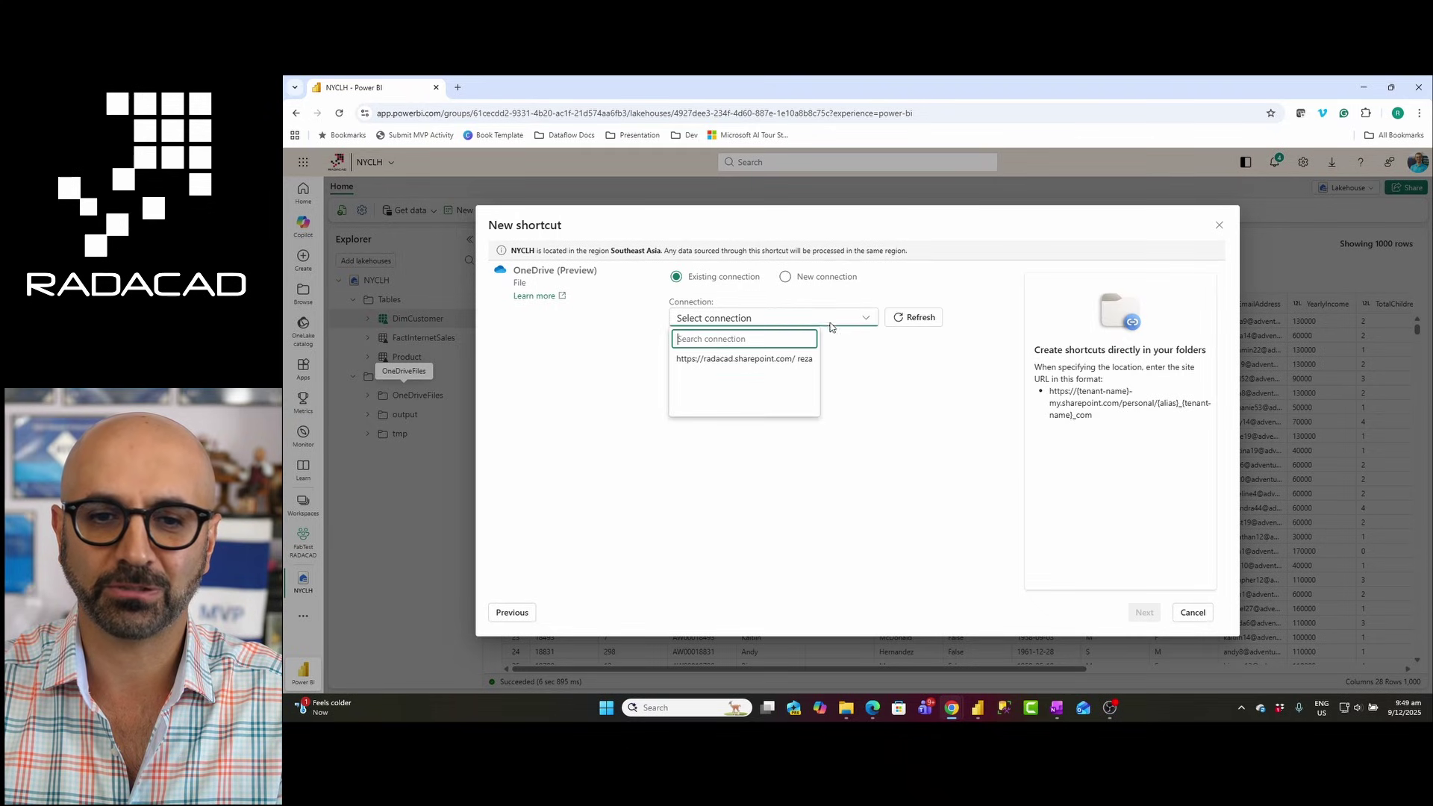
pyautogui.click(750, 361)
pyautogui.click(1143, 612)
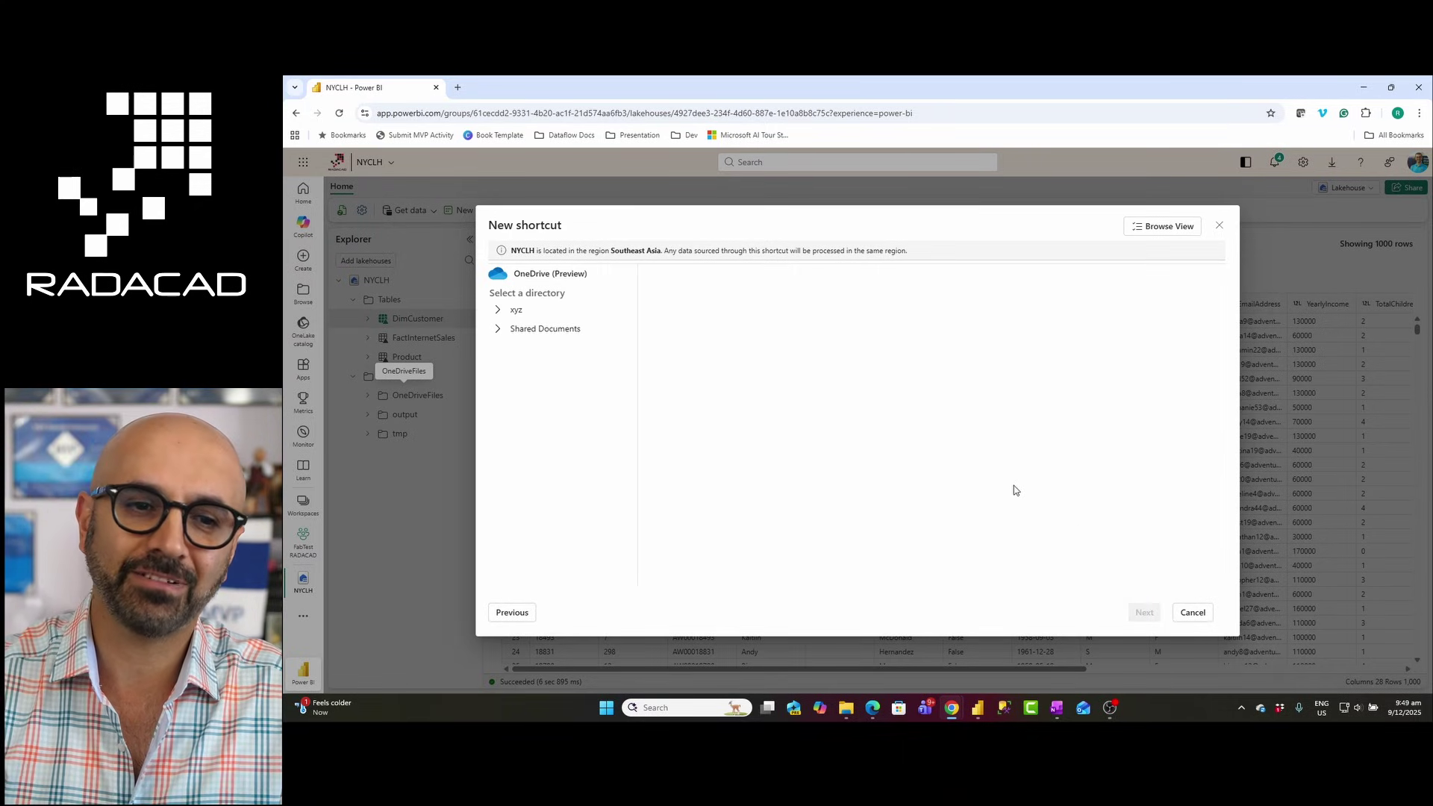
# - Select the CSV Sample folder under Shared Documents as the shortcut target and continue
pyautogui.click(498, 333)
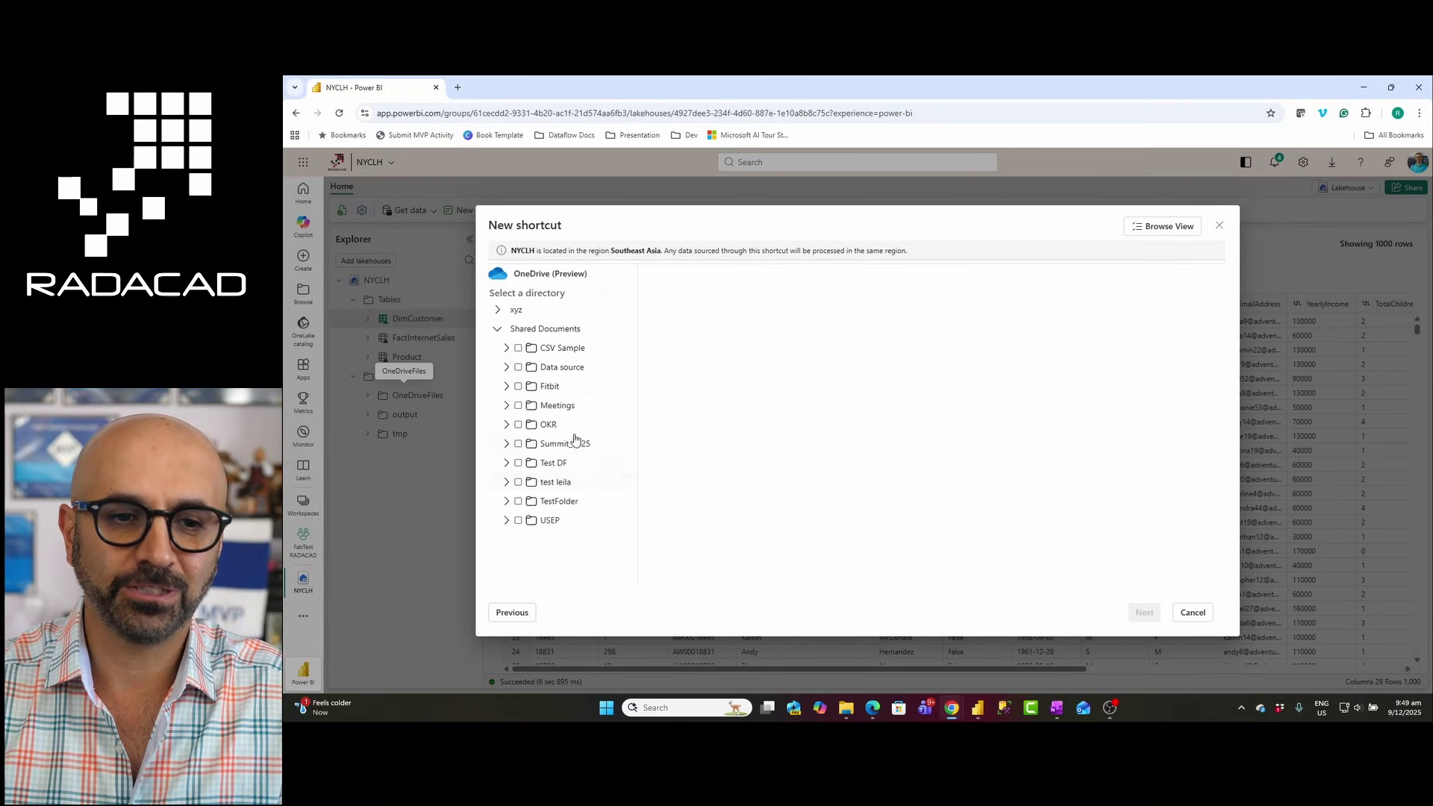
pyautogui.click(556, 368)
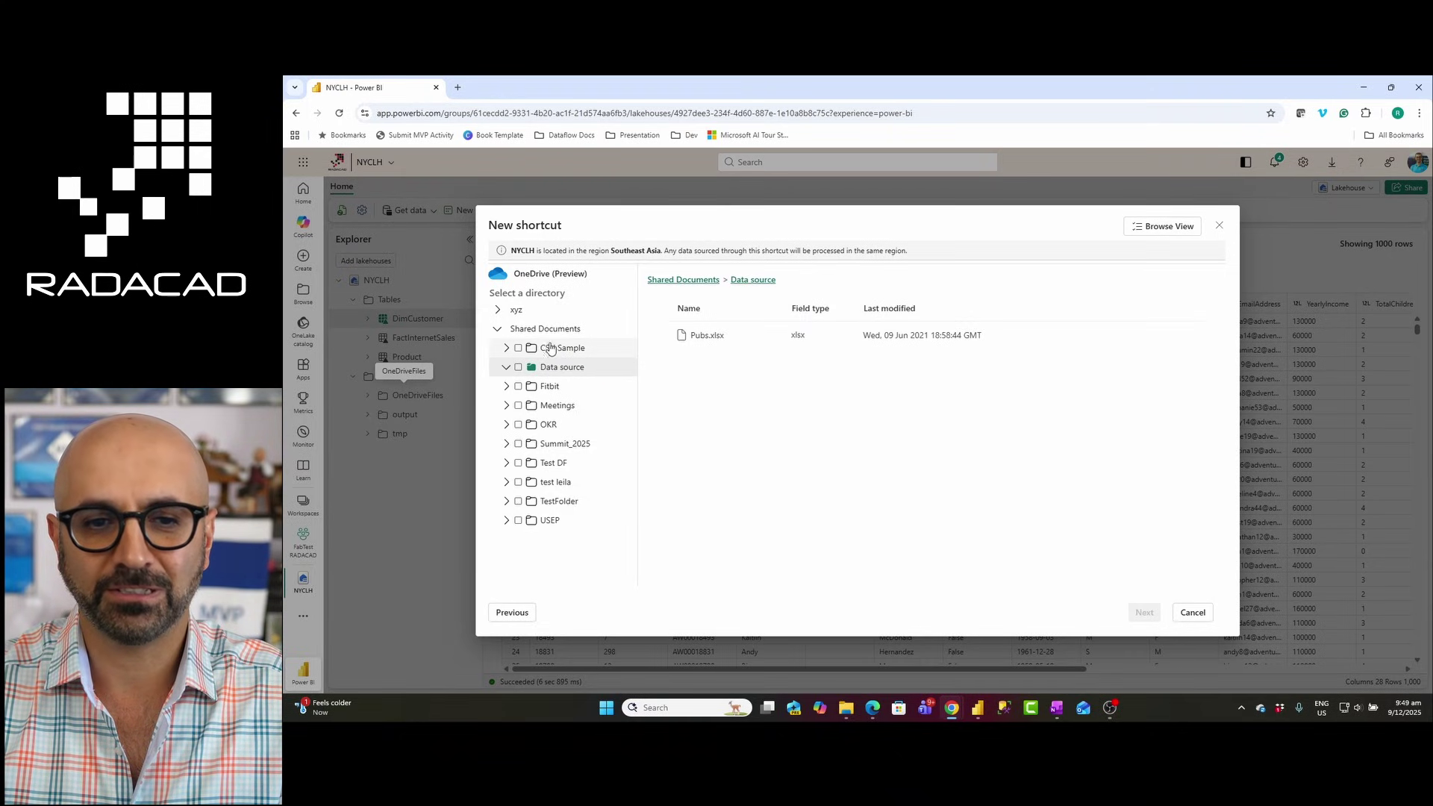
pyautogui.click(550, 349)
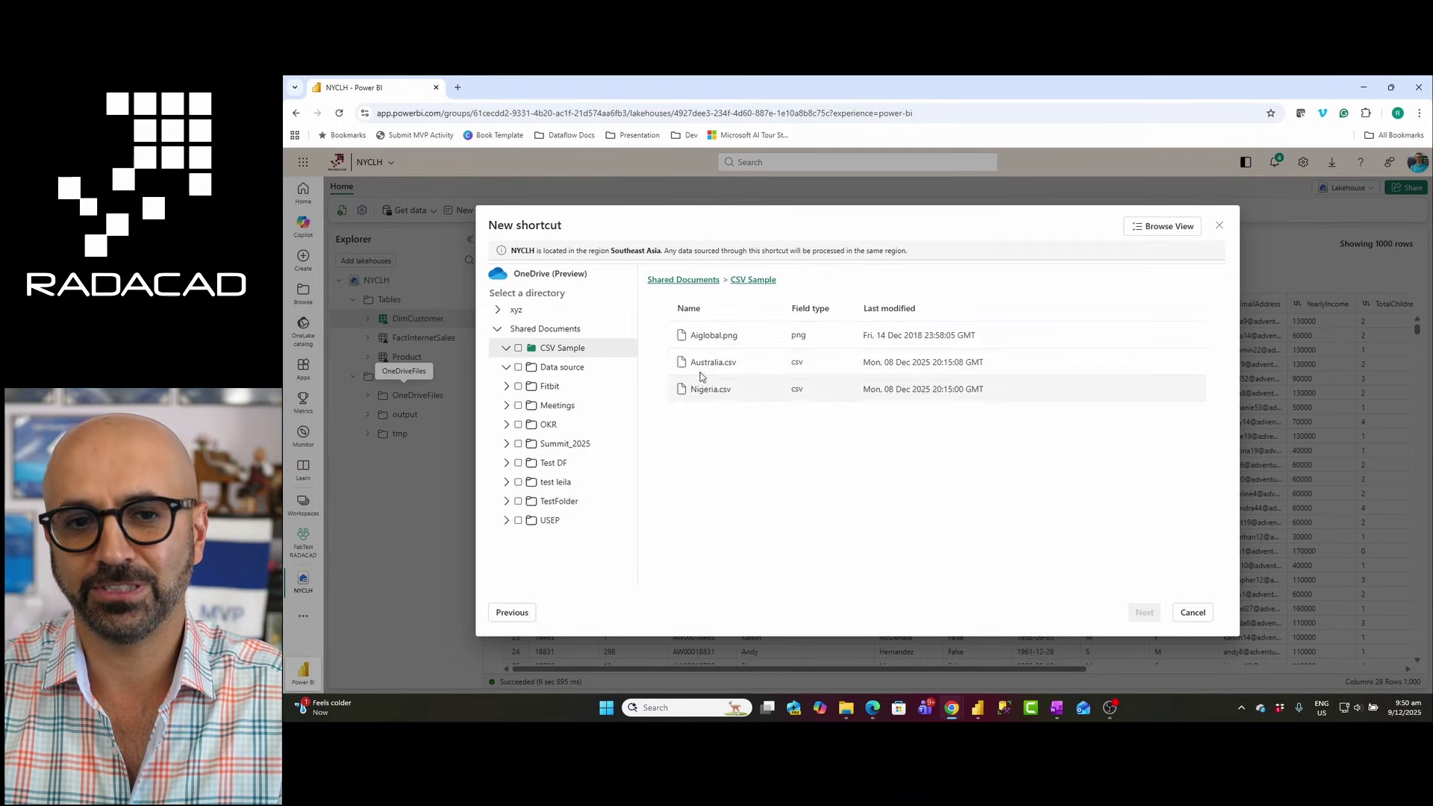
pyautogui.click(519, 349)
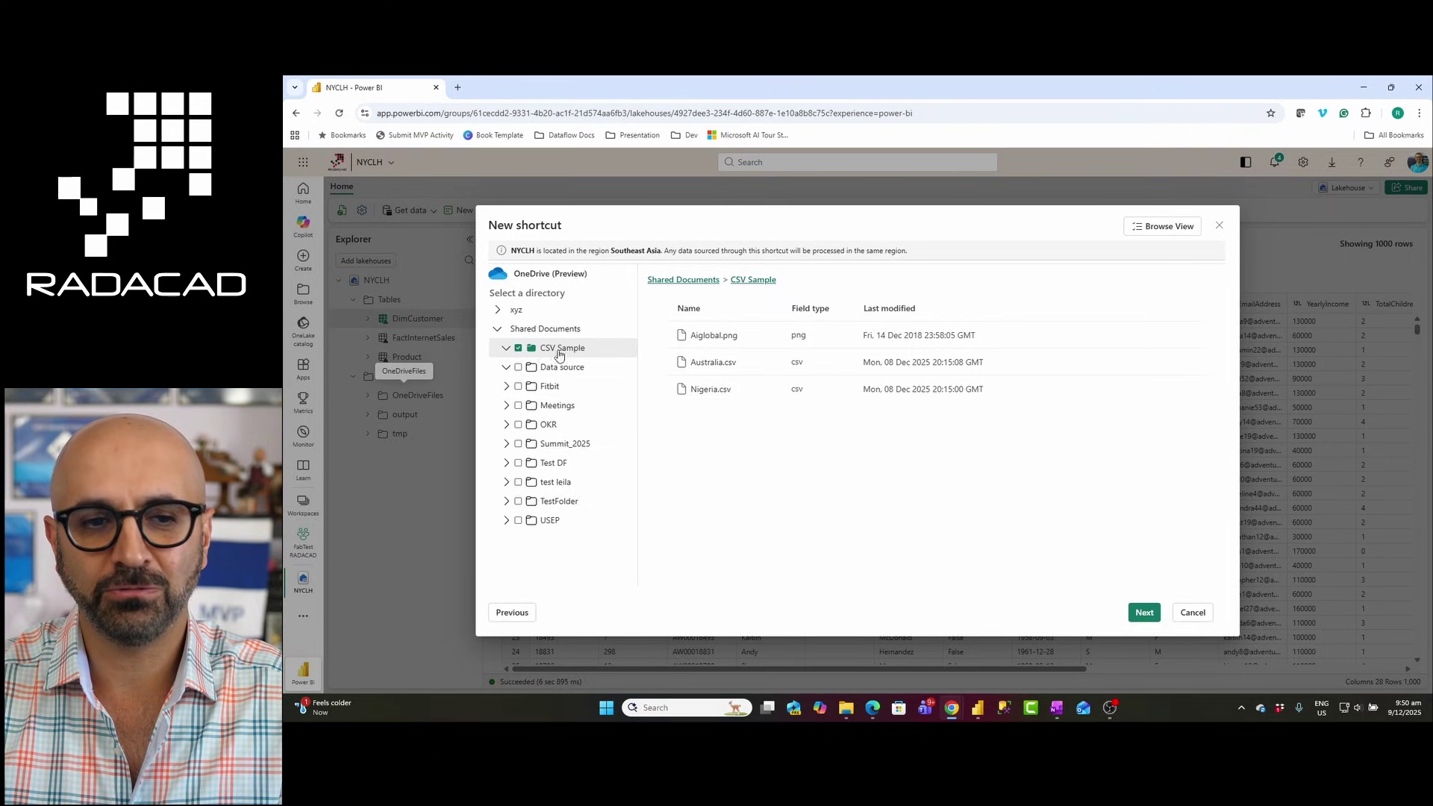
pyautogui.click(1146, 613)
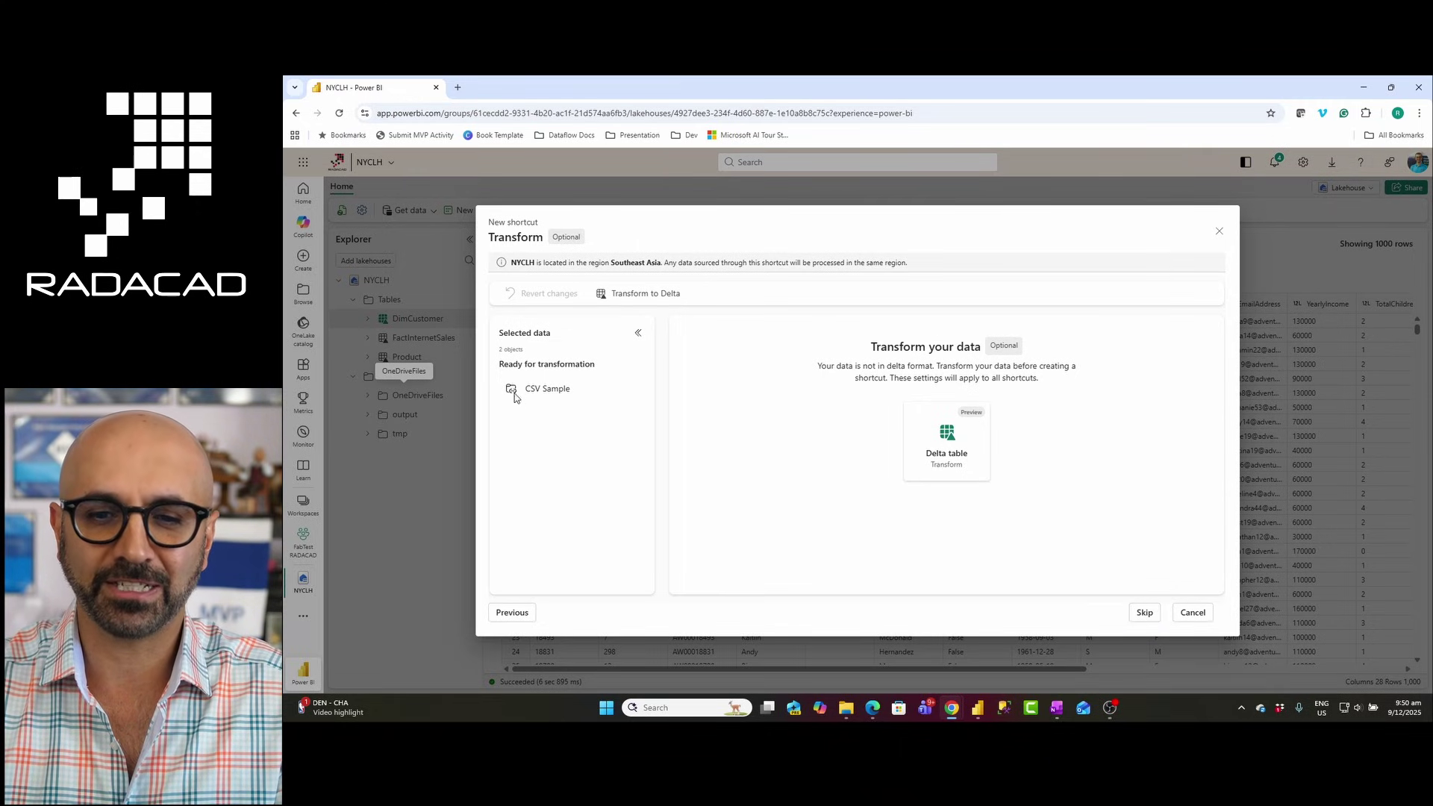
# - Skip the Delta transform and create the shortcut, keeping its name CSV Sample
pyautogui.click(1144, 613)
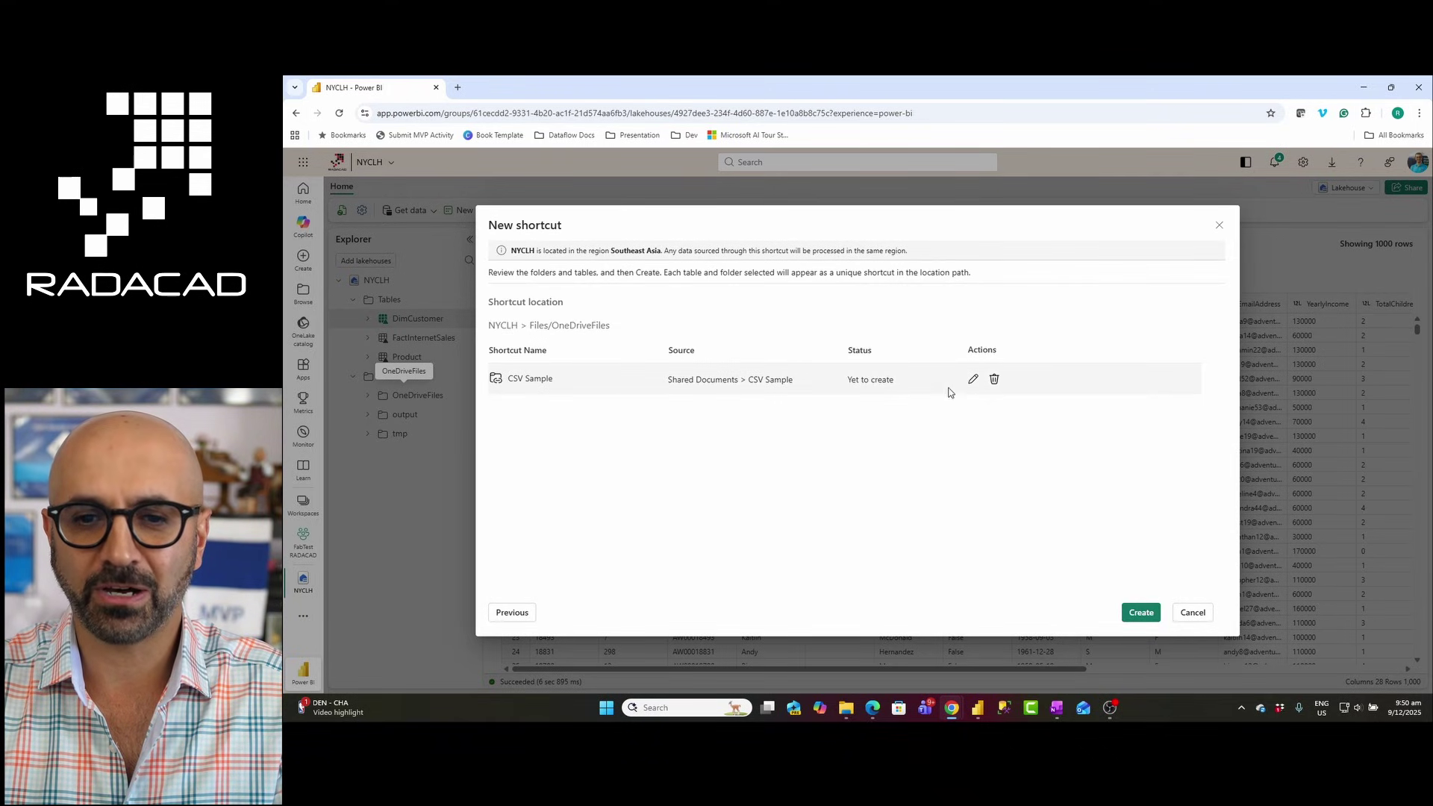
pyautogui.click(973, 380)
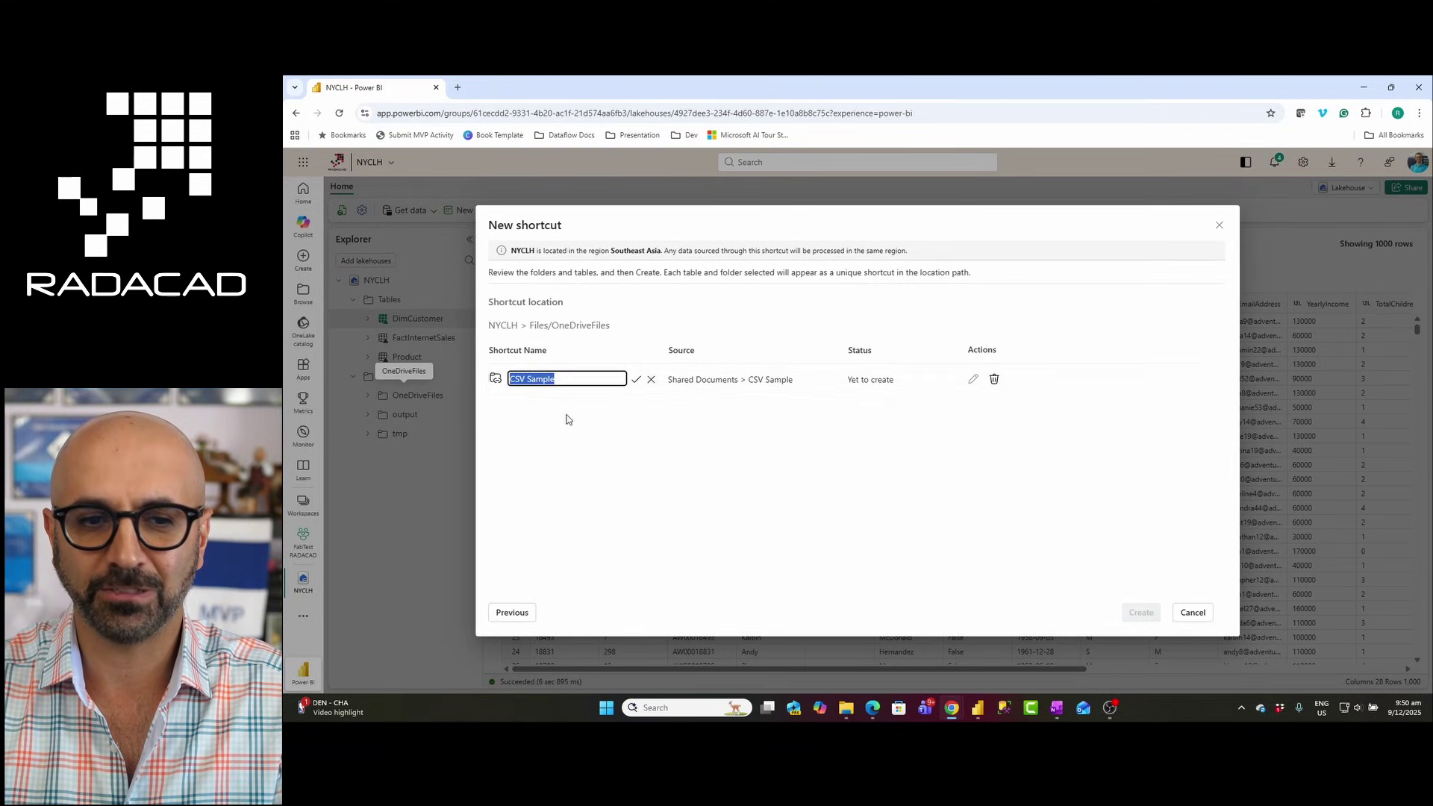
pyautogui.click(652, 381)
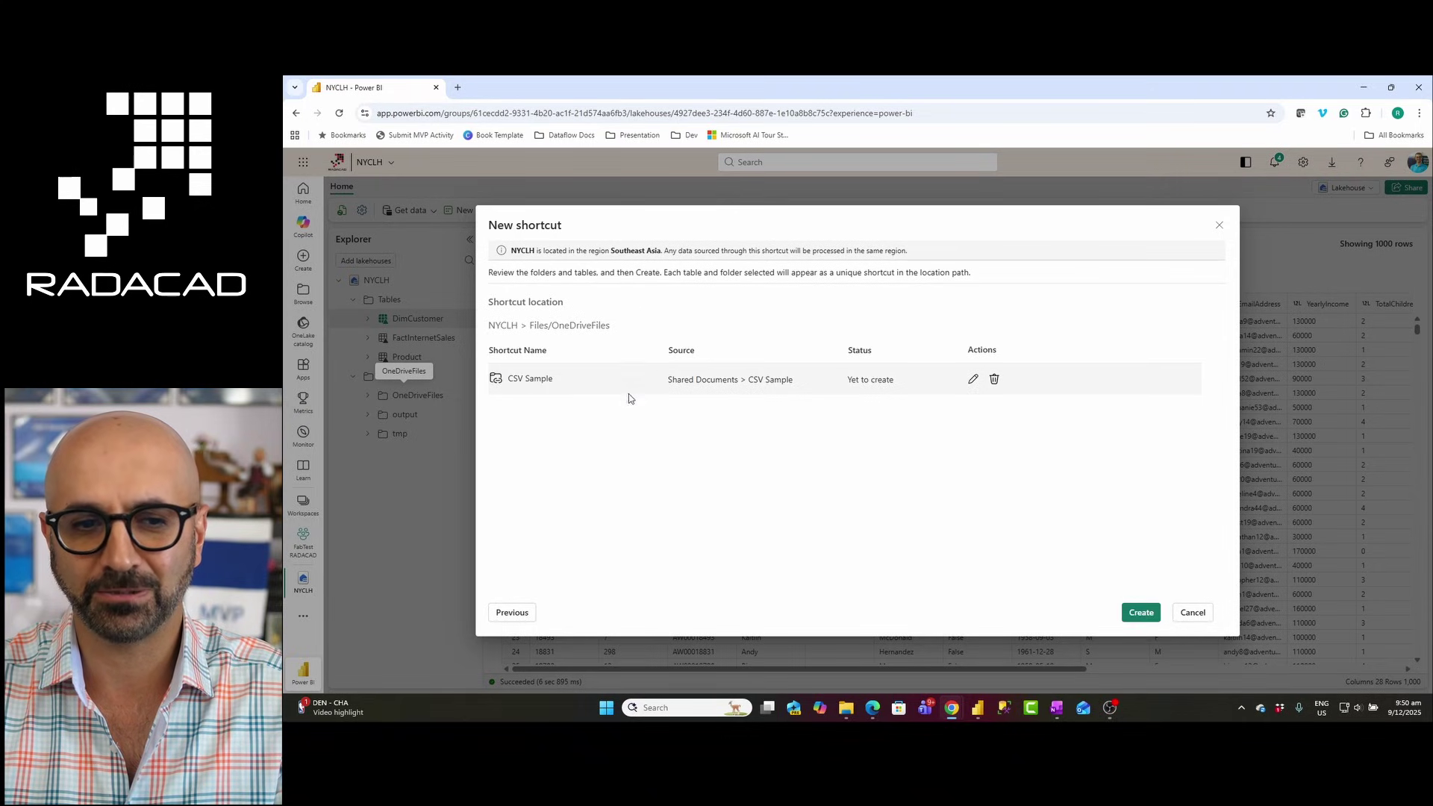
pyautogui.click(1128, 608)
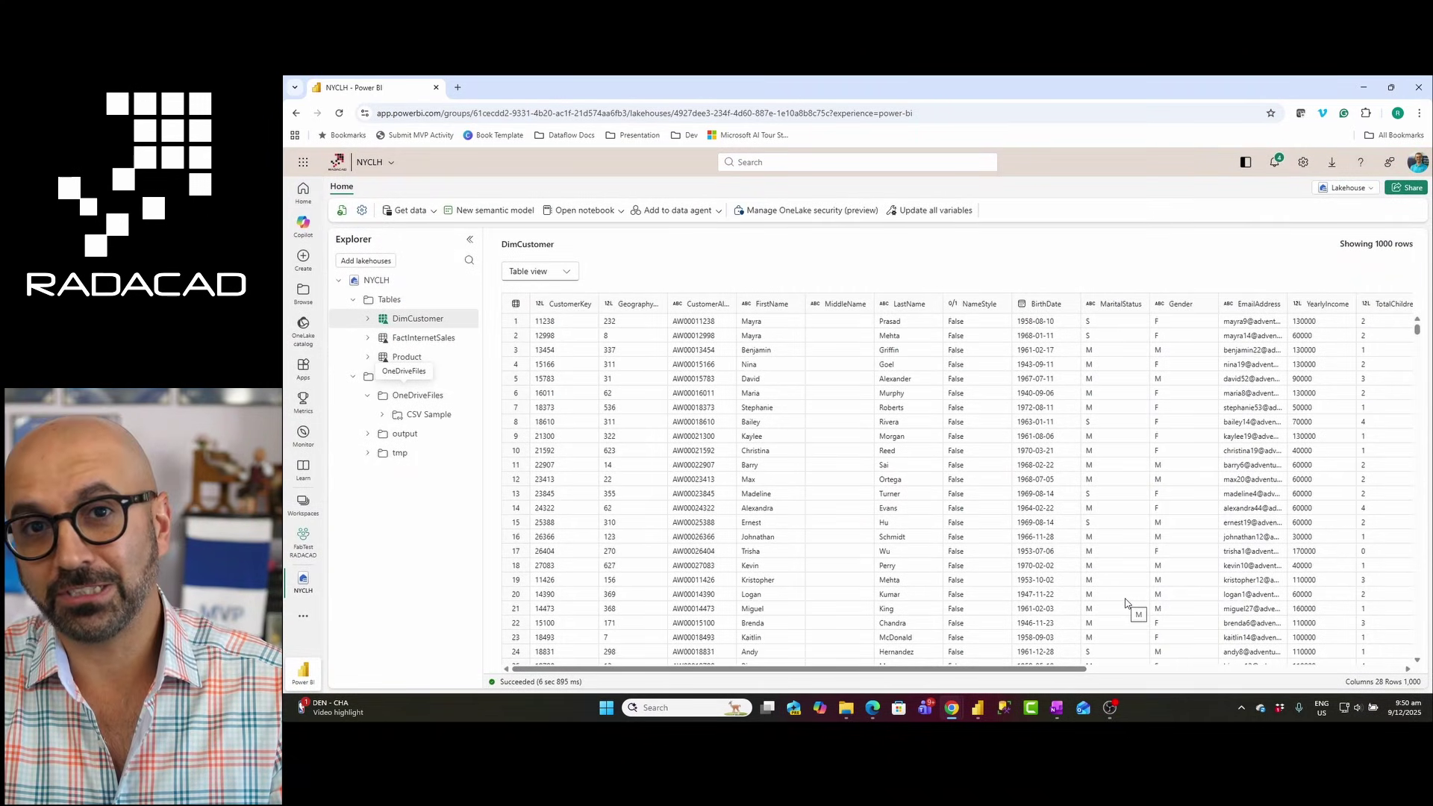
pyautogui.click(436, 422)
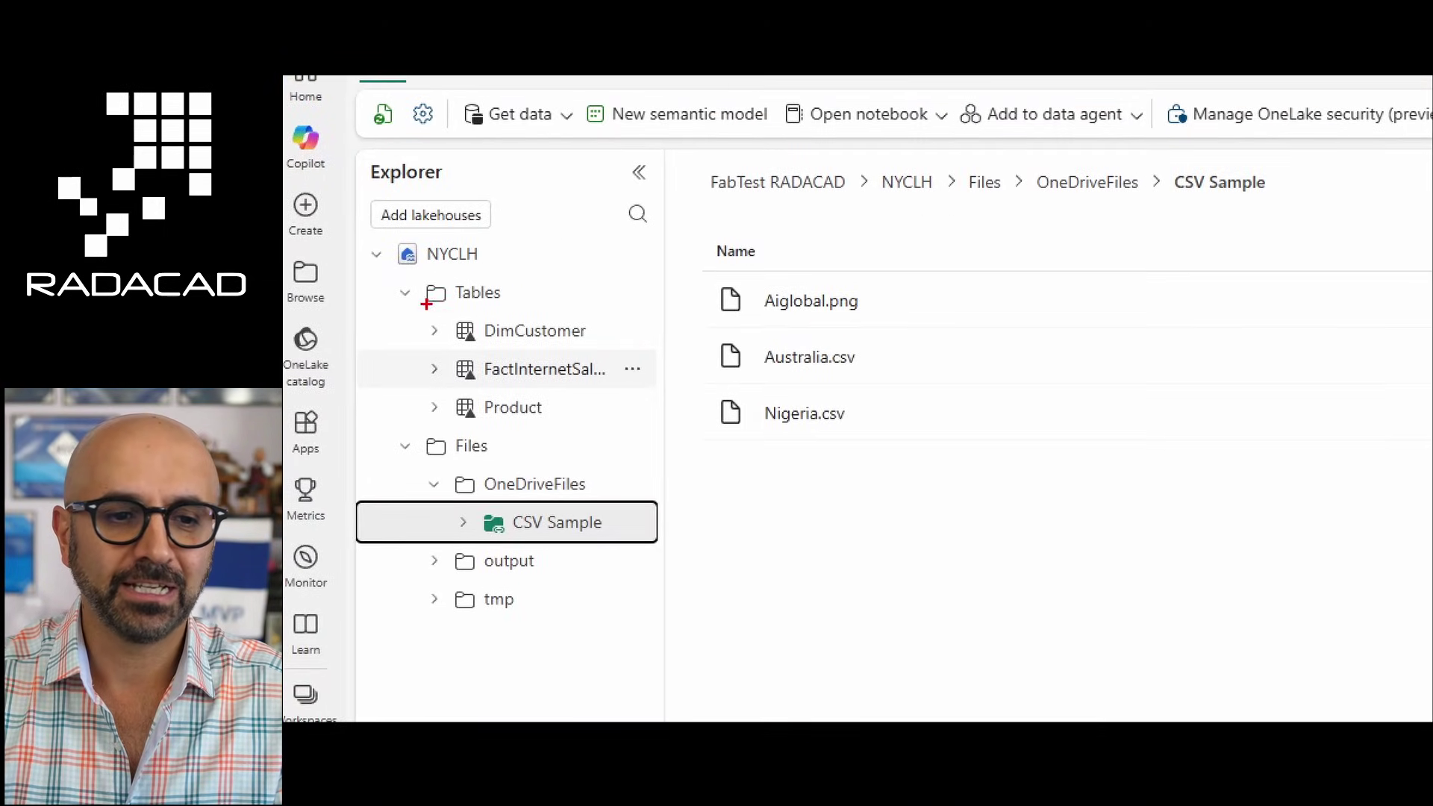
pyautogui.moveTo(380, 420)
pyautogui.mouseDown()
pyautogui.moveTo(656, 595)
pyautogui.moveTo(700, 646)
pyautogui.mouseUp()
pyautogui.moveTo(403, 267); pyautogui.dragTo(509, 266)
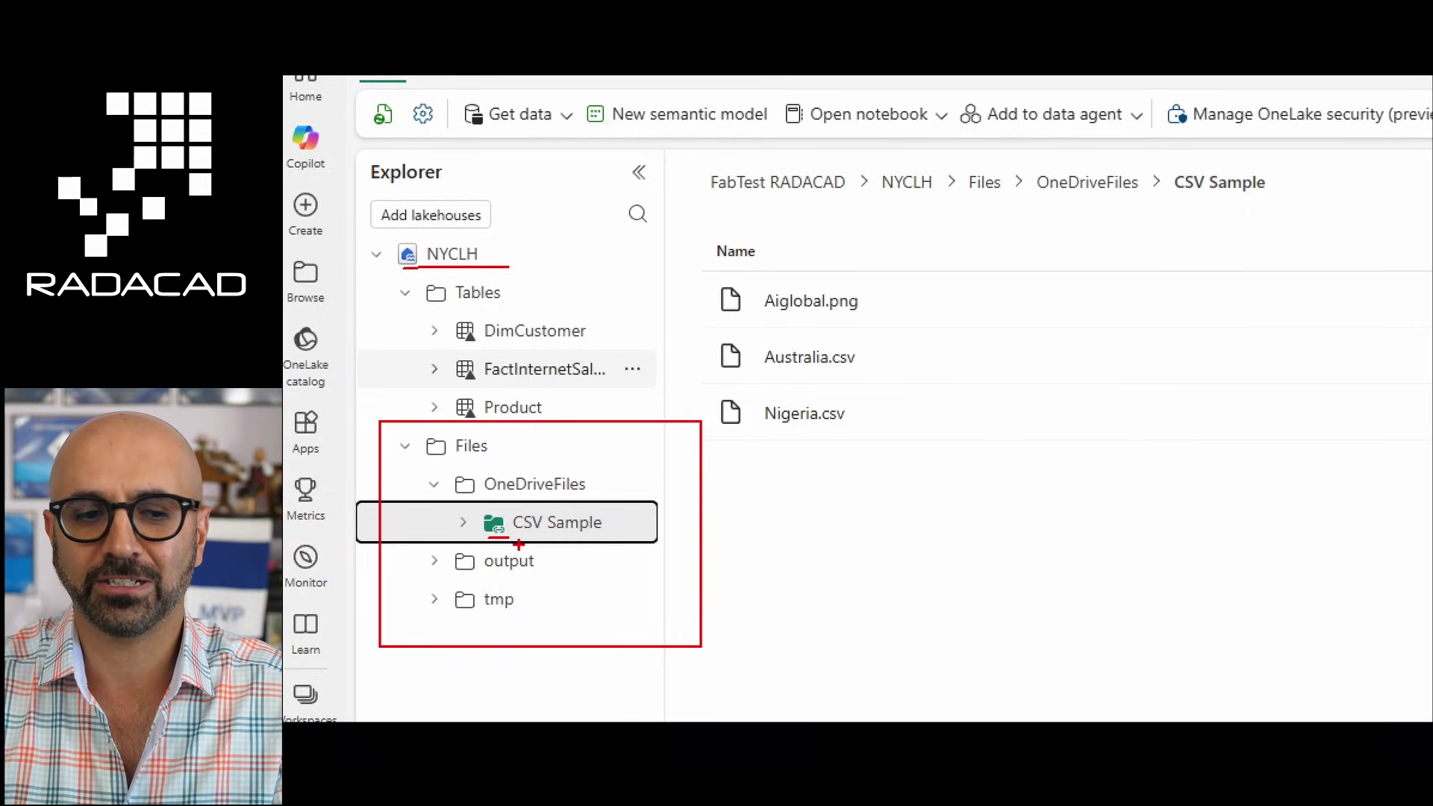
pyautogui.moveTo(700, 266); pyautogui.dragTo(776, 435)
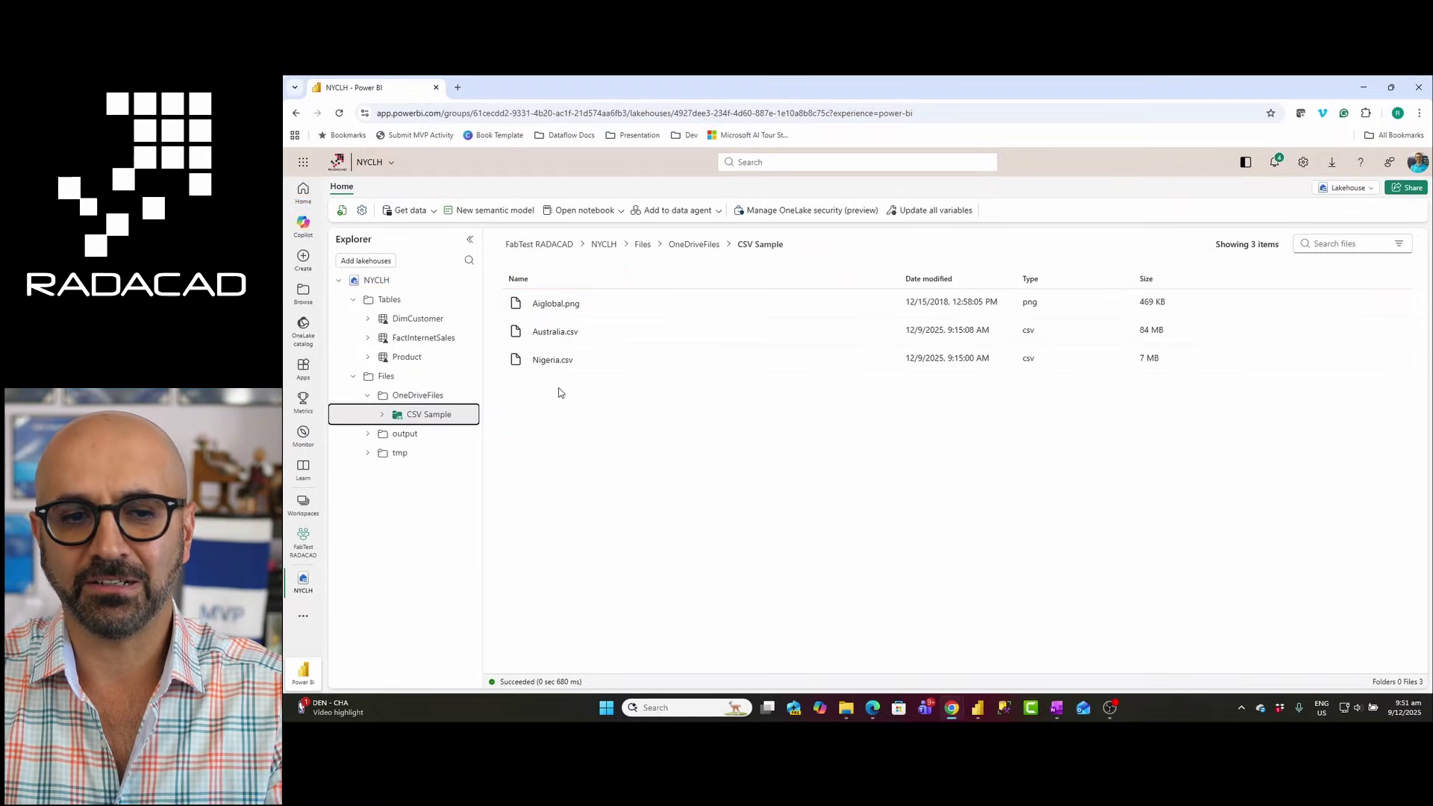
pyautogui.click(553, 362)
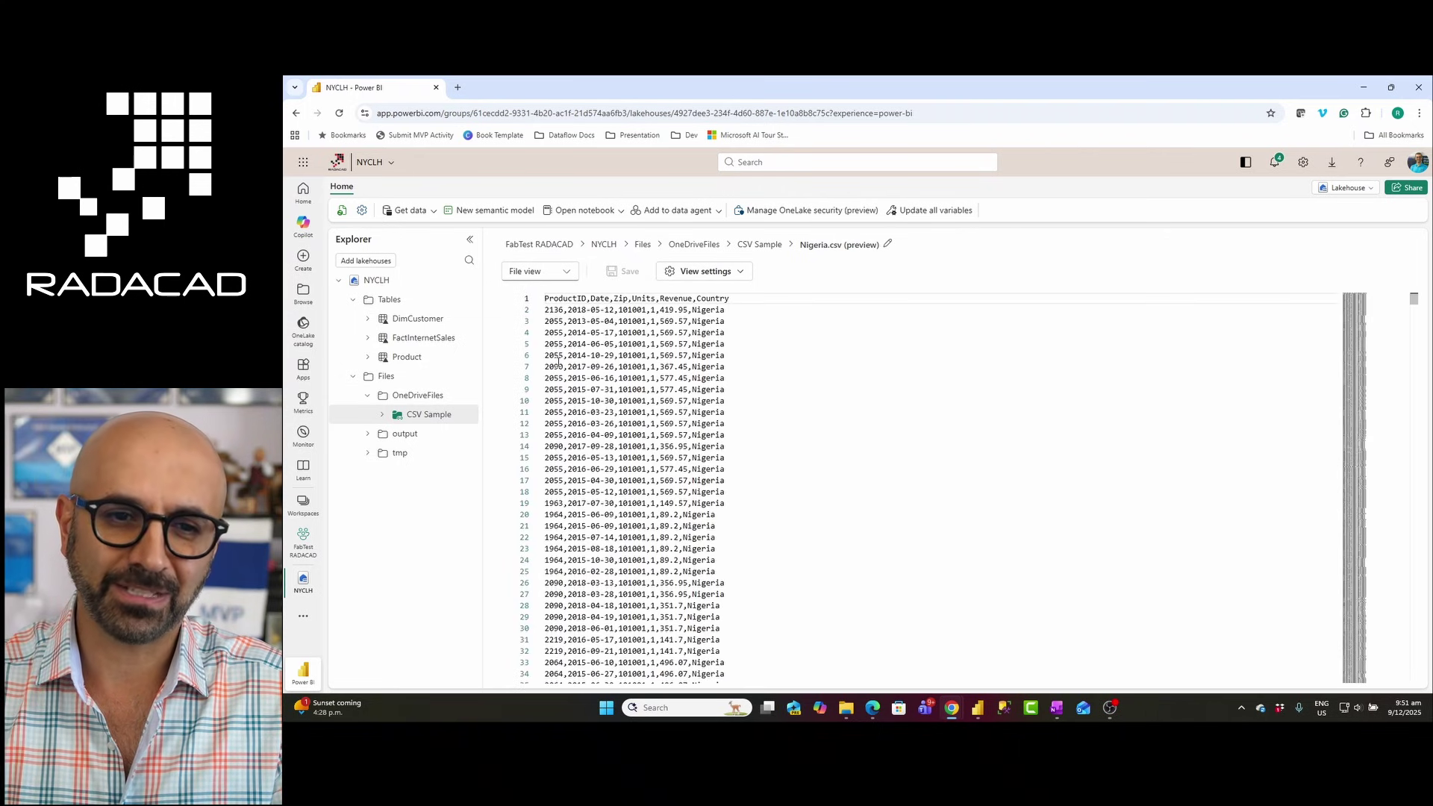
pyautogui.click(429, 415)
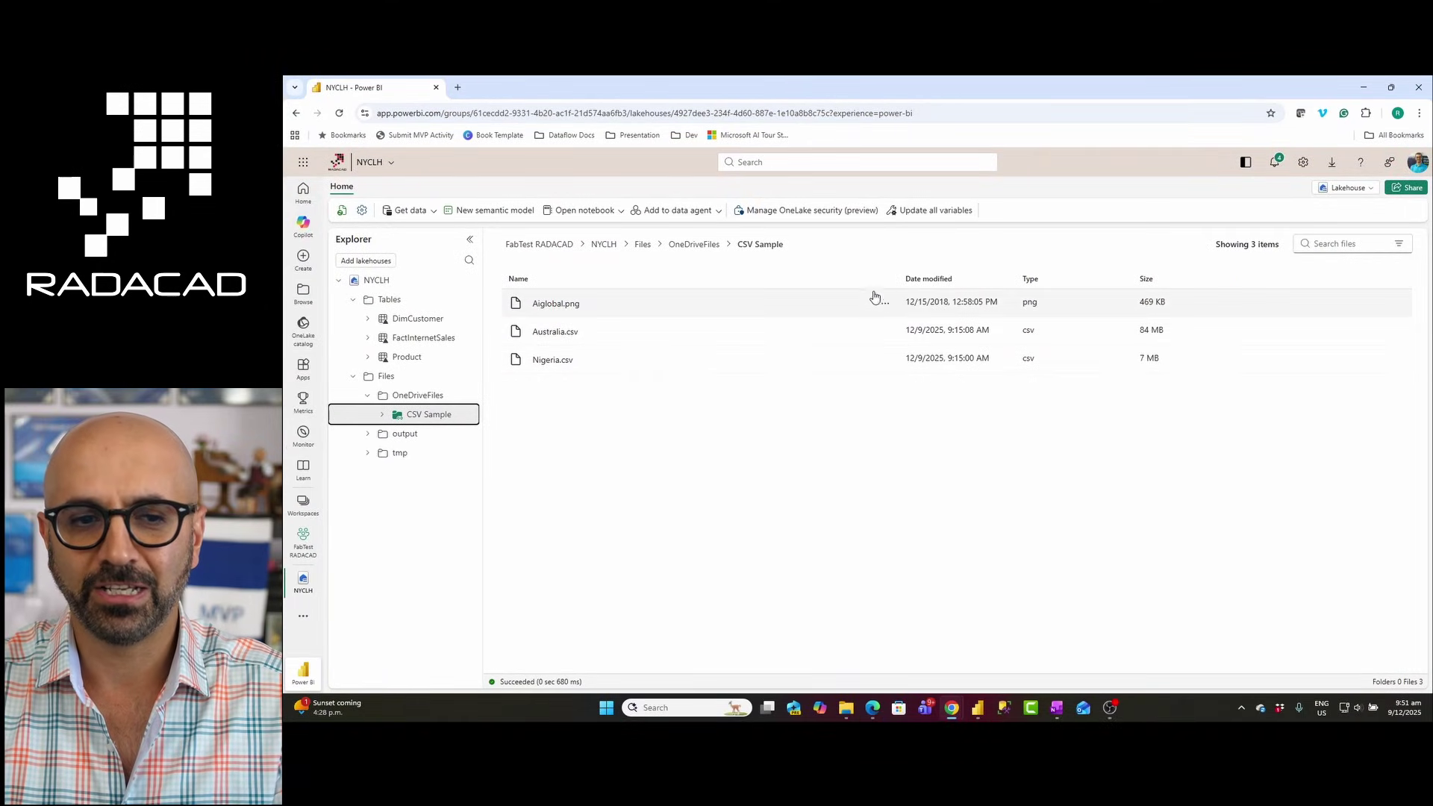
# - View Australia.csv's file properties: OneLake URL, relative and ABFS paths, and 84 MB size
pyautogui.click(885, 334)
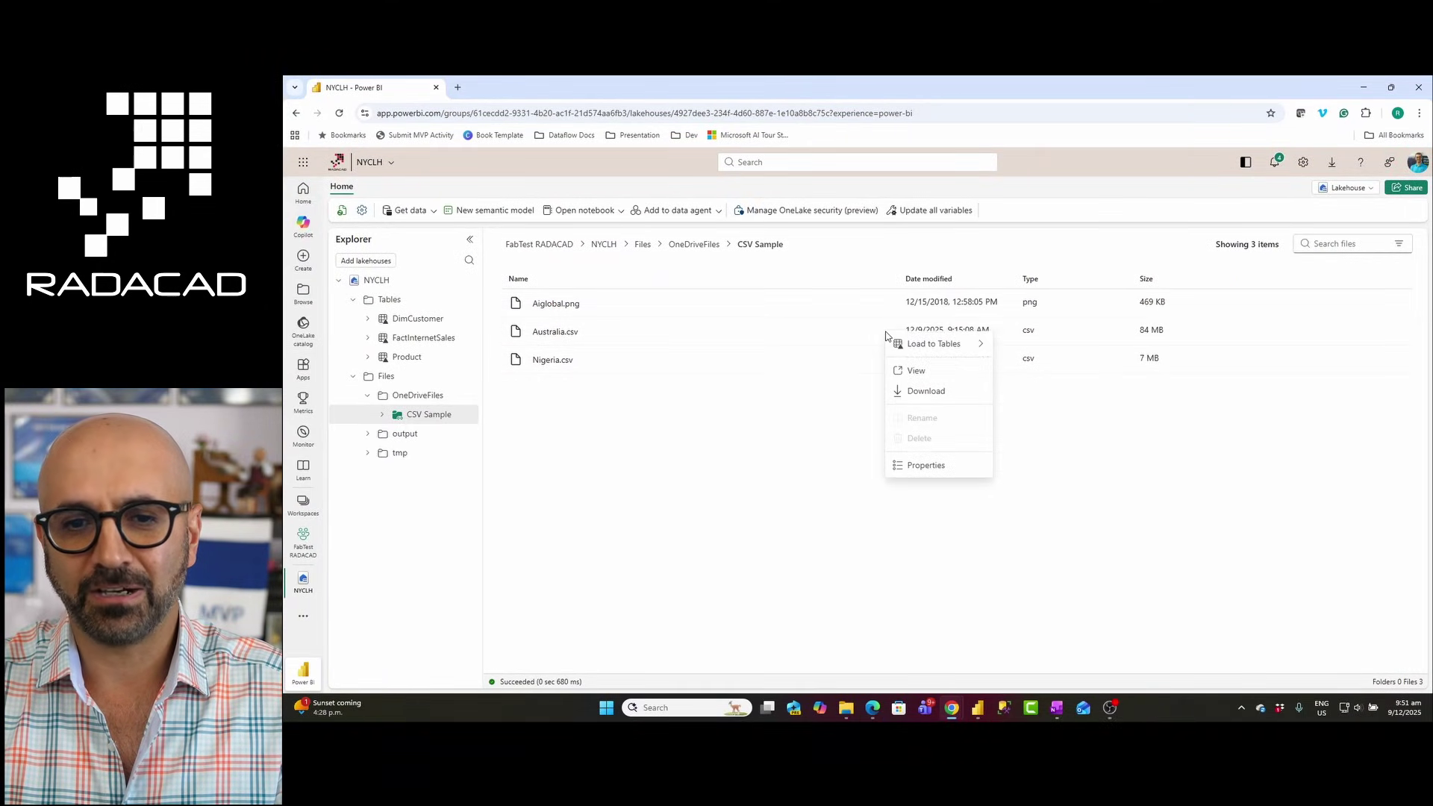
pyautogui.click(923, 468)
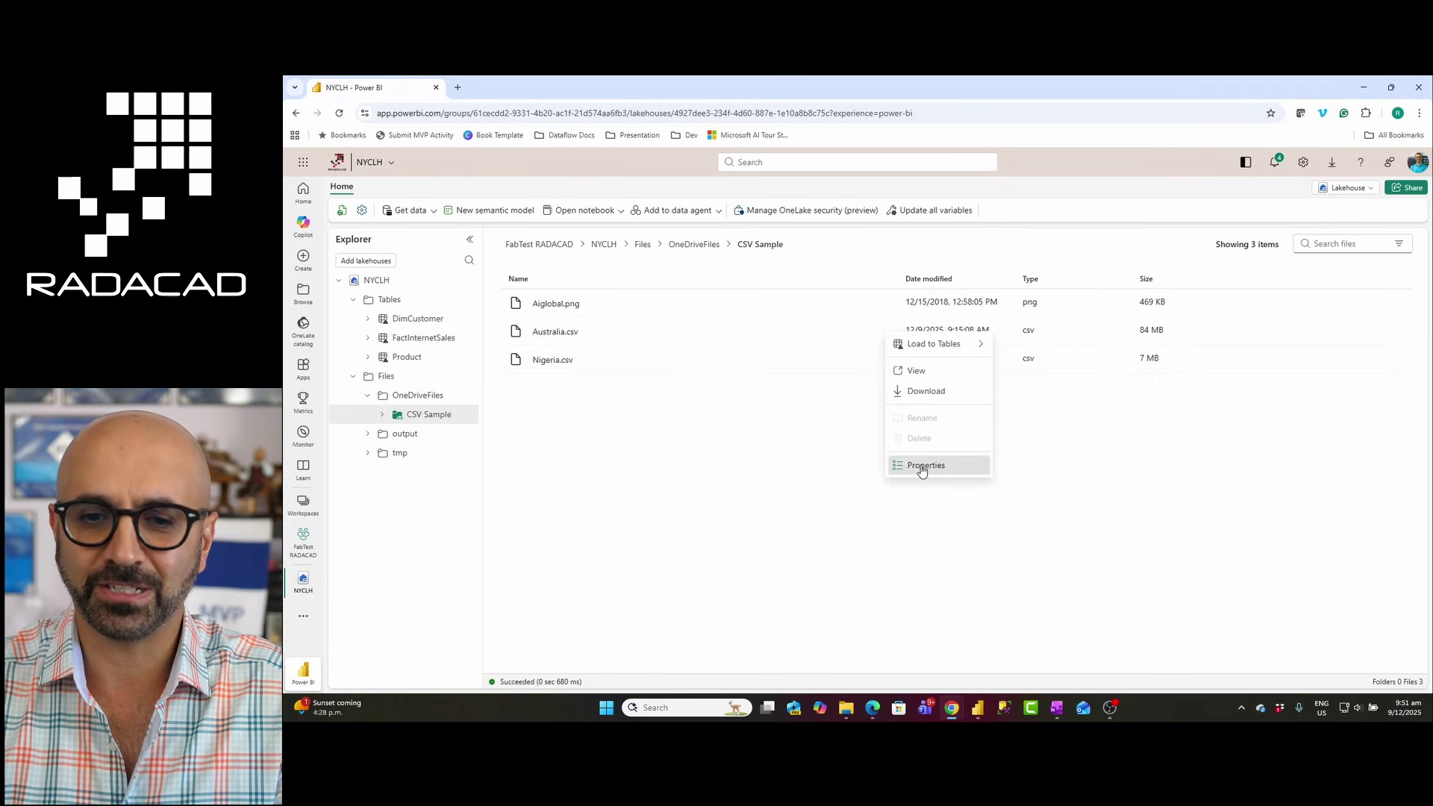
pyautogui.scroll(-1, 1283, 571)
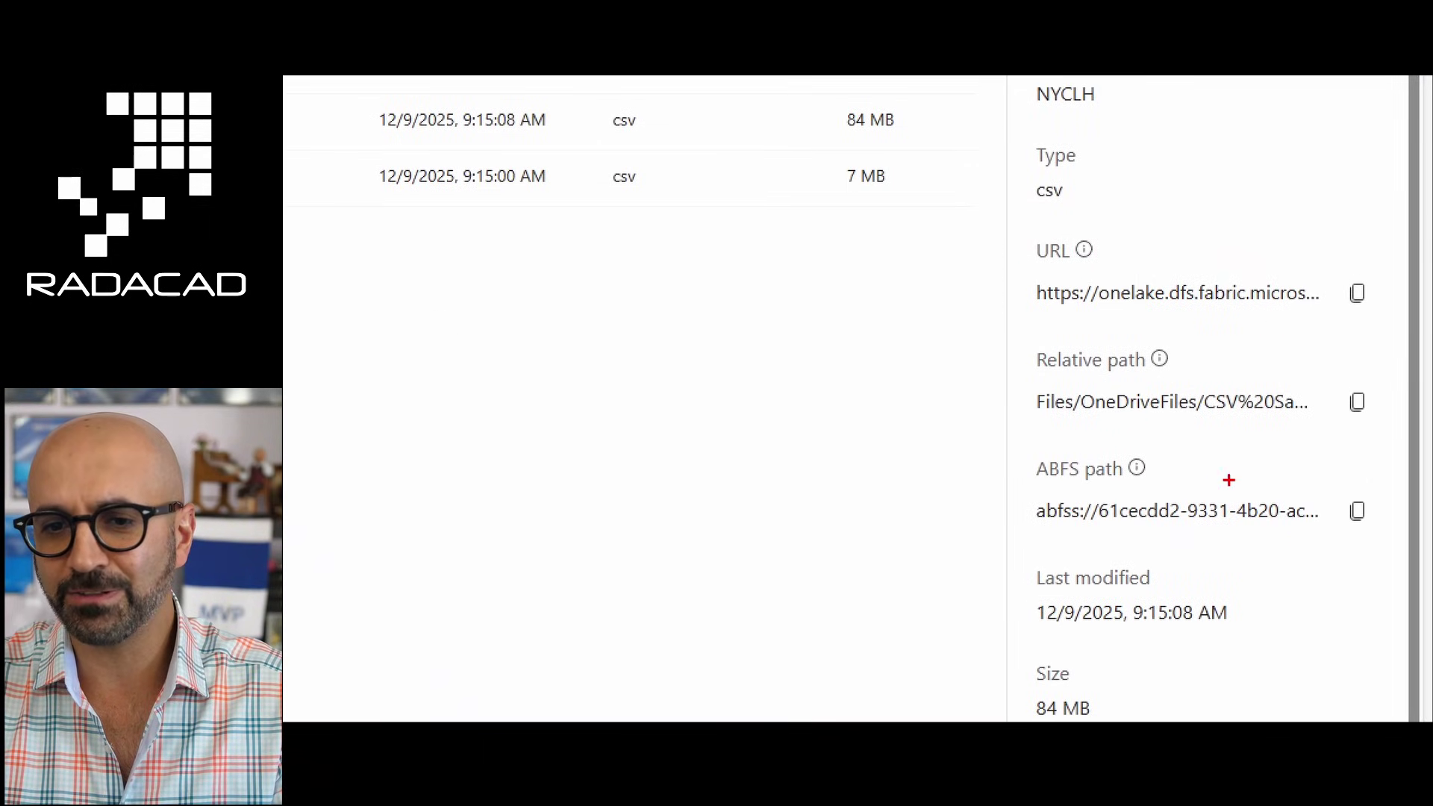
pyautogui.moveTo(1106, 325)
pyautogui.mouseDown()
pyautogui.moveTo(1346, 550)
pyautogui.moveTo(1399, 572)
pyautogui.mouseUp()
pyautogui.moveTo(1027, 450)
pyautogui.mouseDown()
pyautogui.moveTo(1326, 561)
pyautogui.moveTo(1376, 556)
pyautogui.mouseUp()
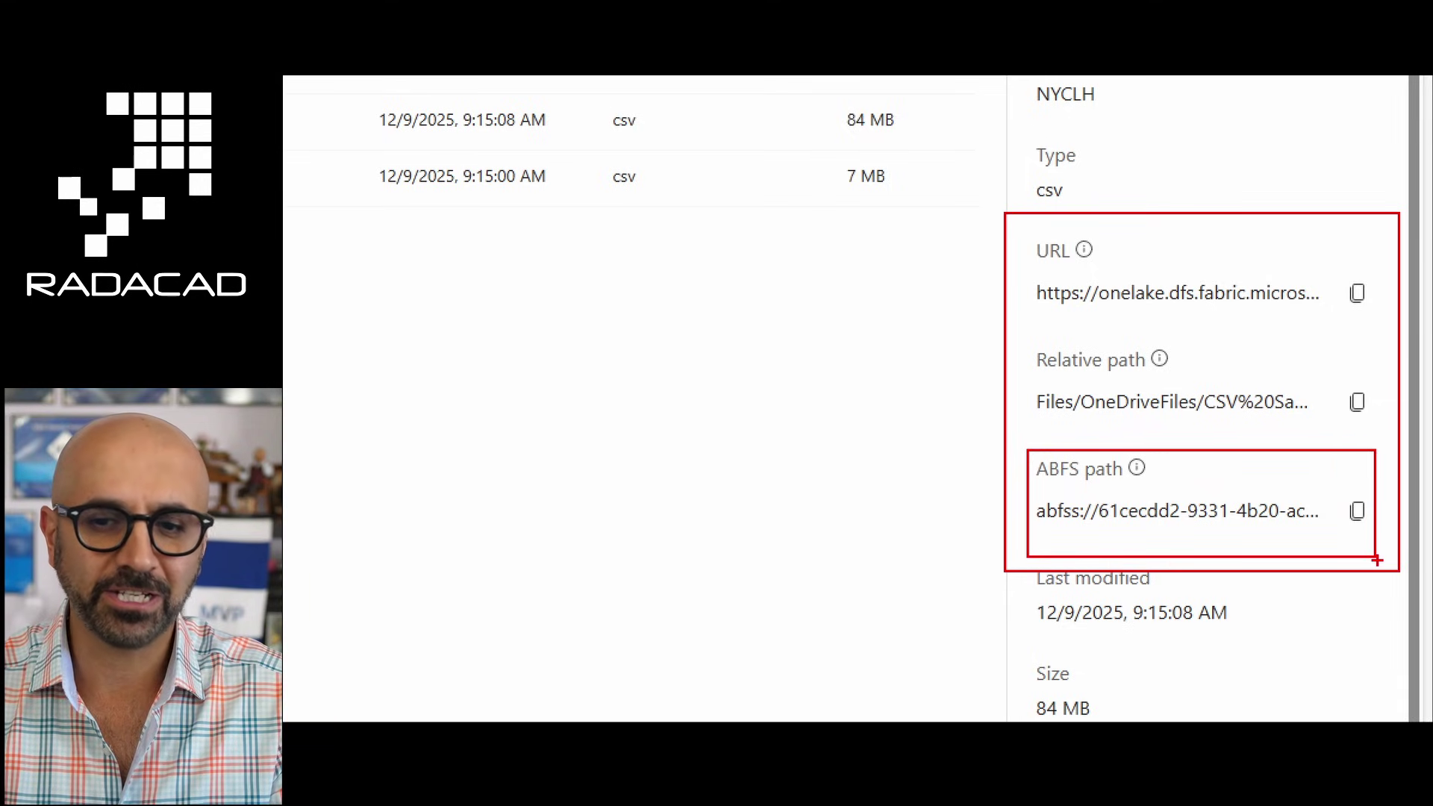
pyautogui.press('Escape')
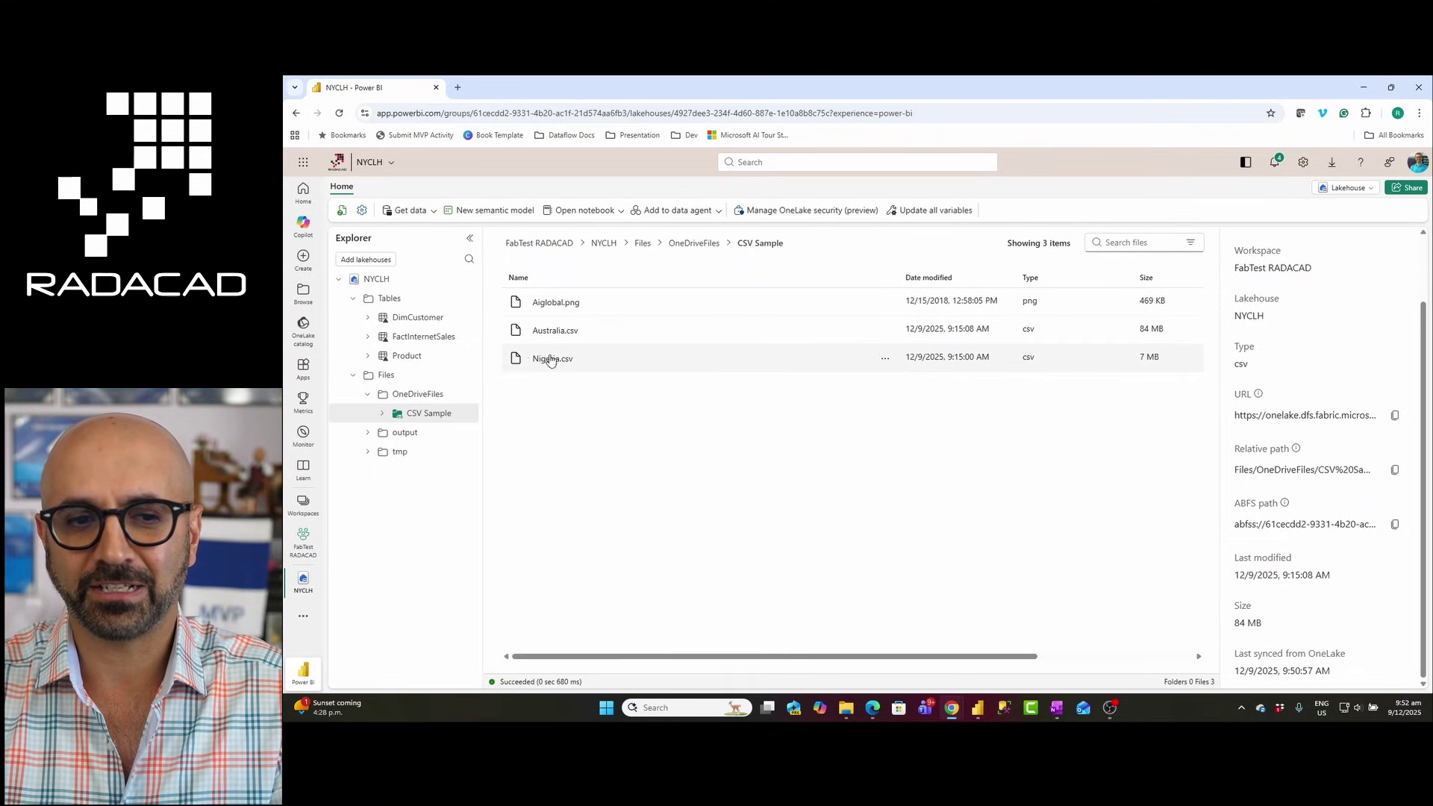
# - Leave the Nigeria.csv menu and switch to the FabTest RADACAD workspace
pyautogui.click(884, 360)
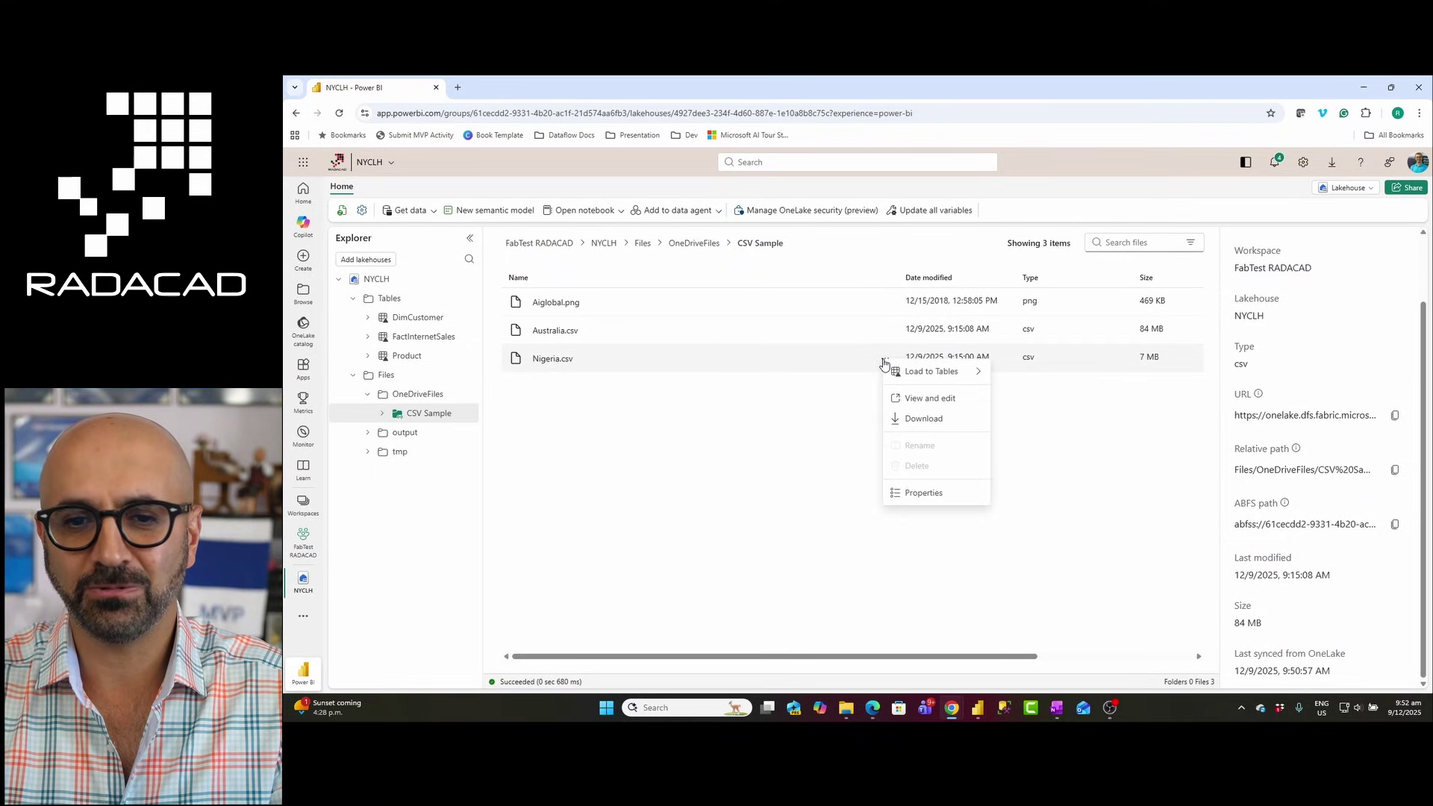
pyautogui.moveTo(921, 379)
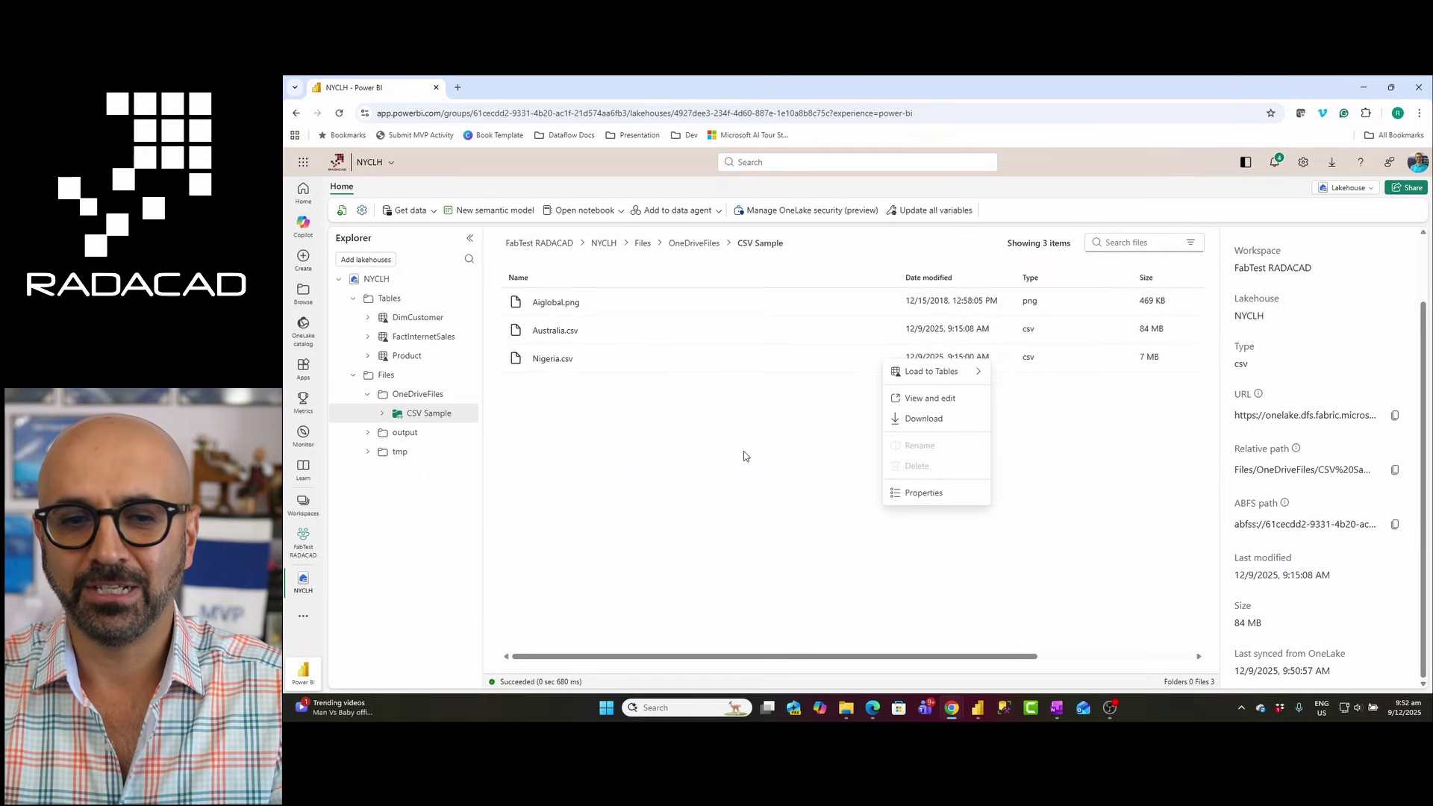
pyautogui.click(303, 539)
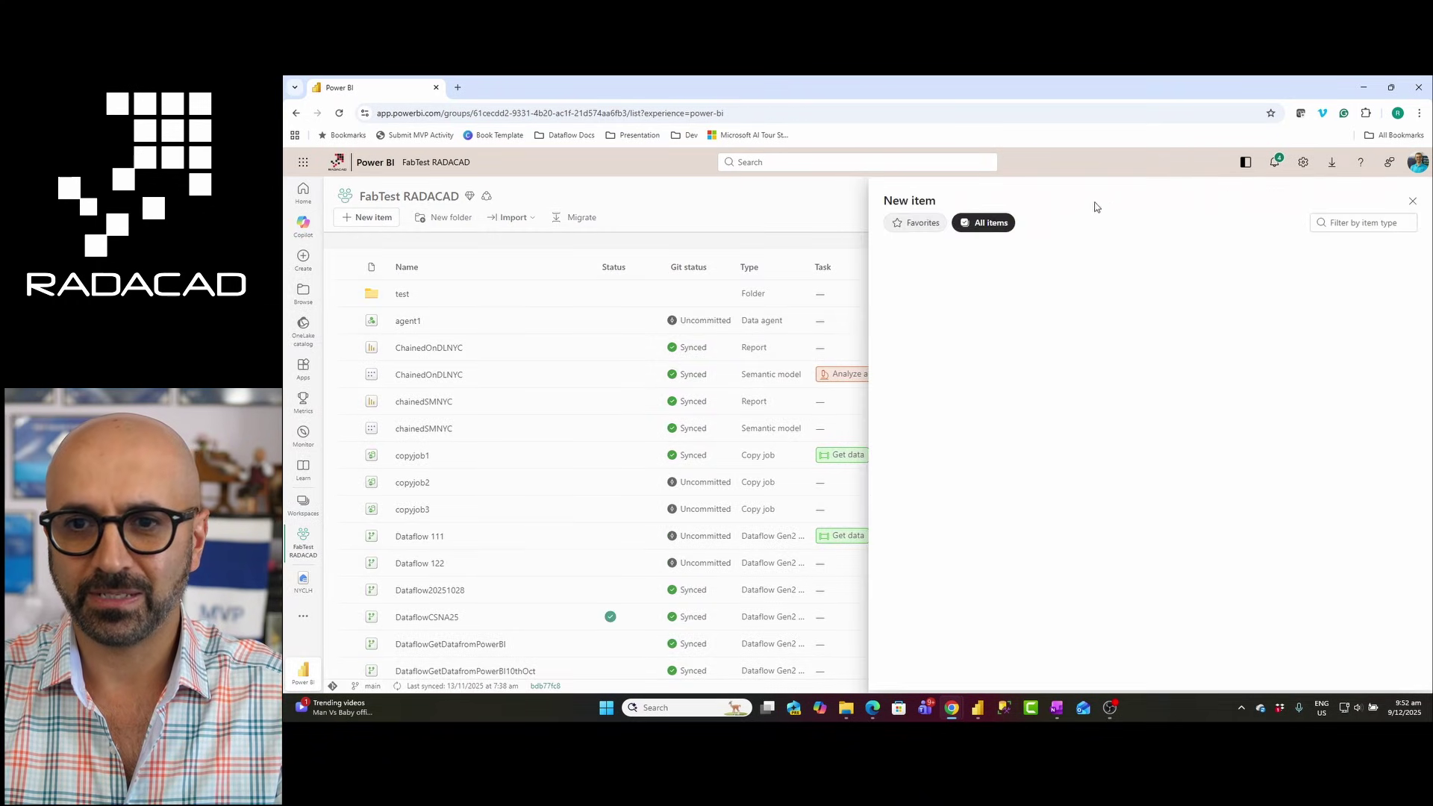
# - Filter new item types by 'note' and create the Notebook_8 notebook
pyautogui.click(1357, 222)
pyautogui.write('note')
pyautogui.click(938, 306)
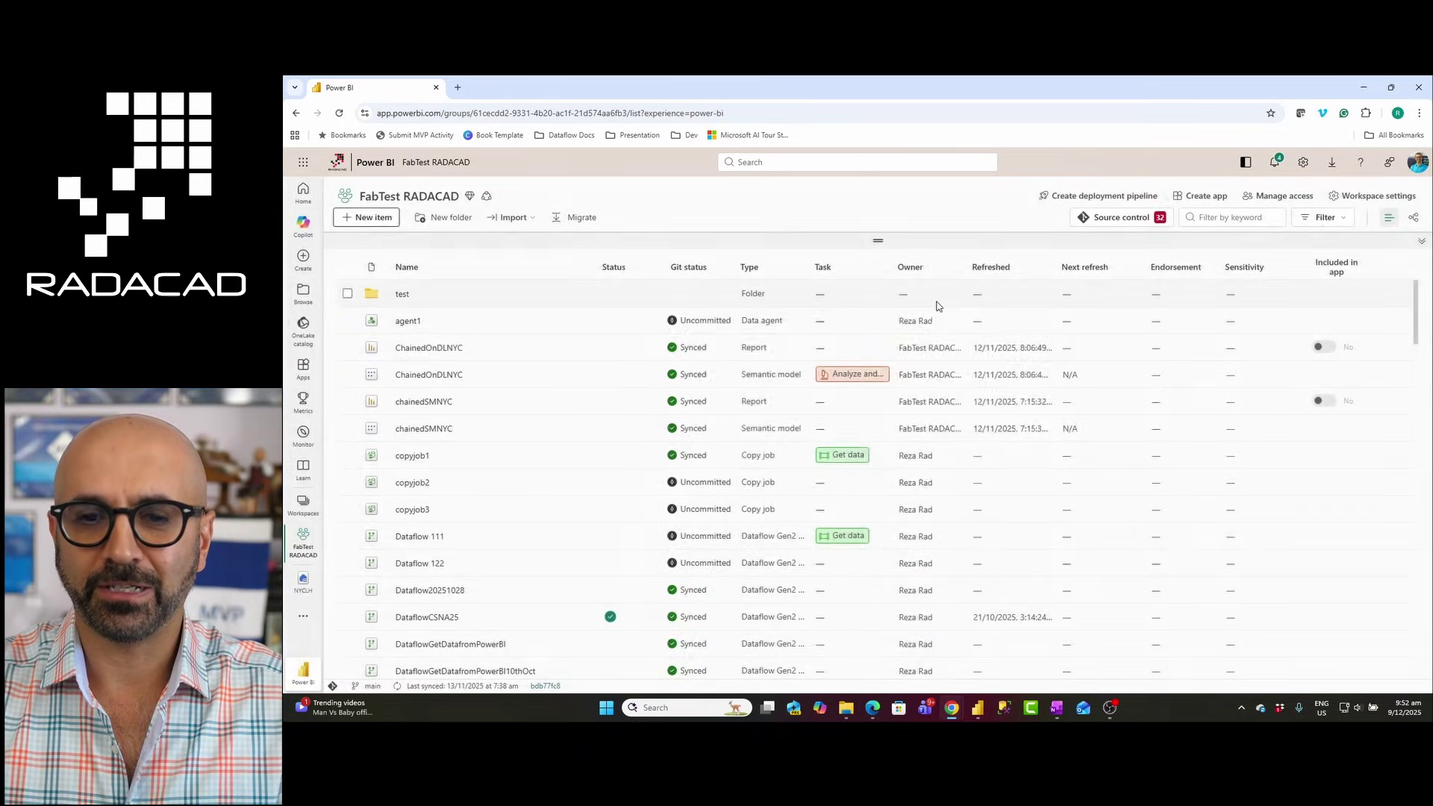
pyautogui.click(948, 498)
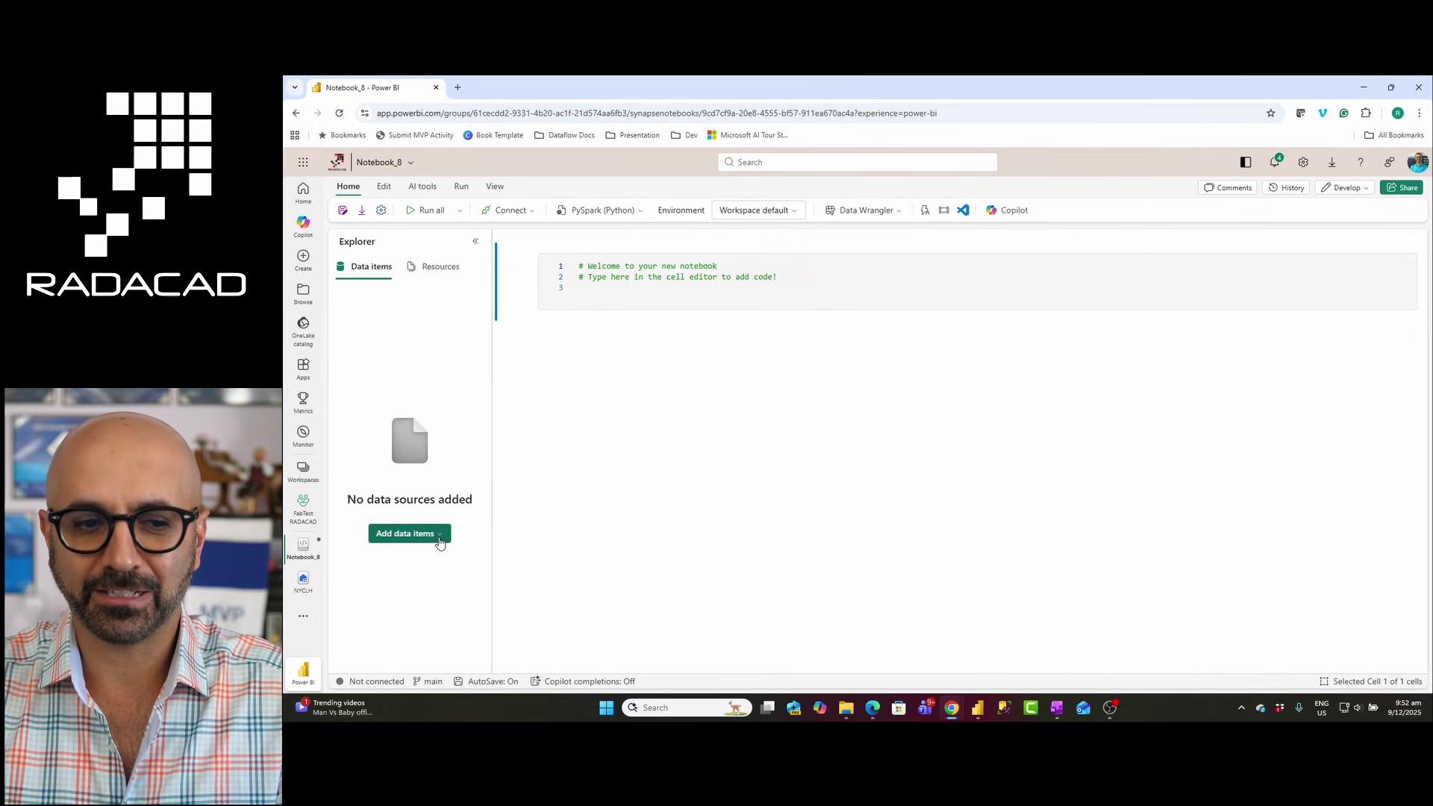
# - Attach the existing NYCLH lakehouse to the notebook as a data source
pyautogui.click(440, 543)
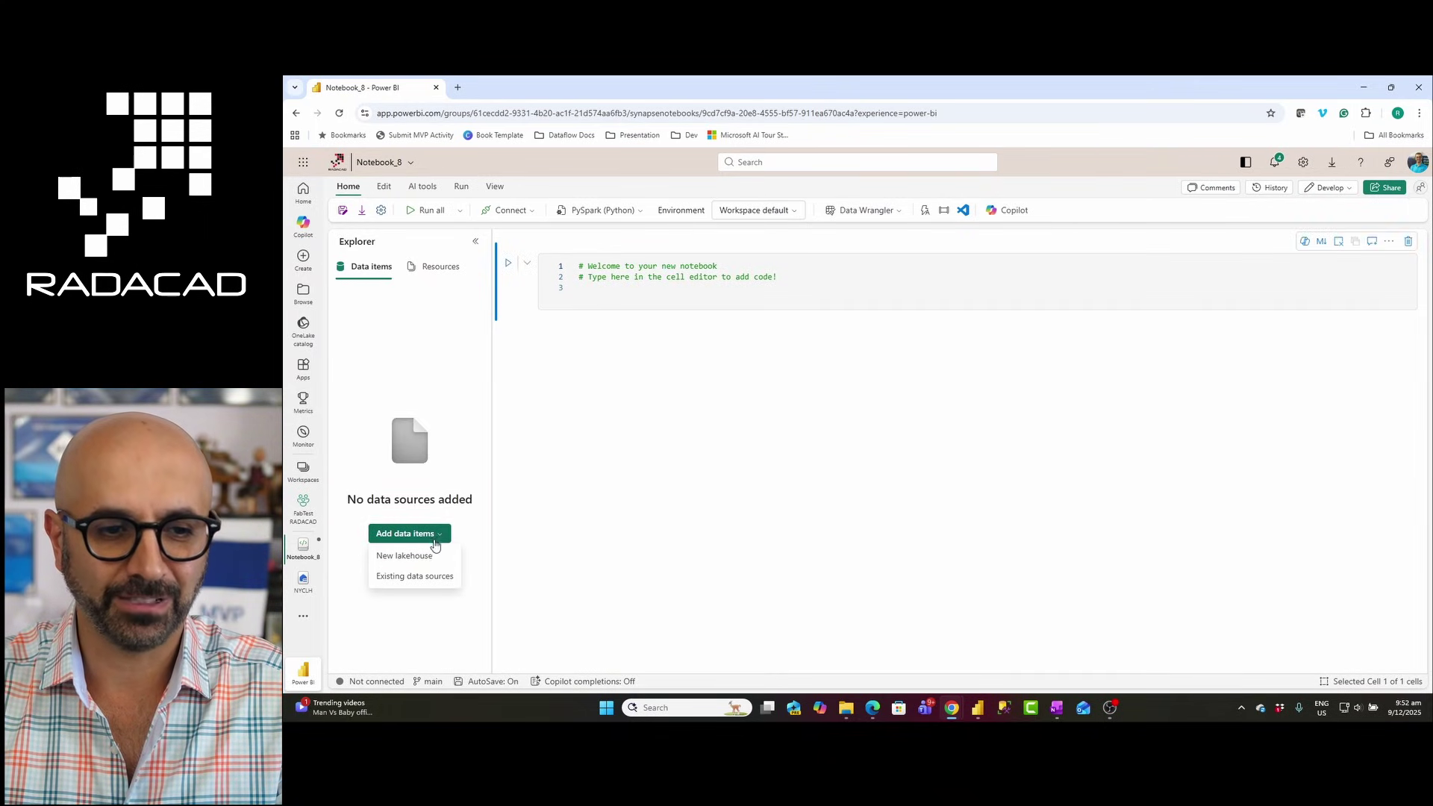
pyautogui.click(418, 578)
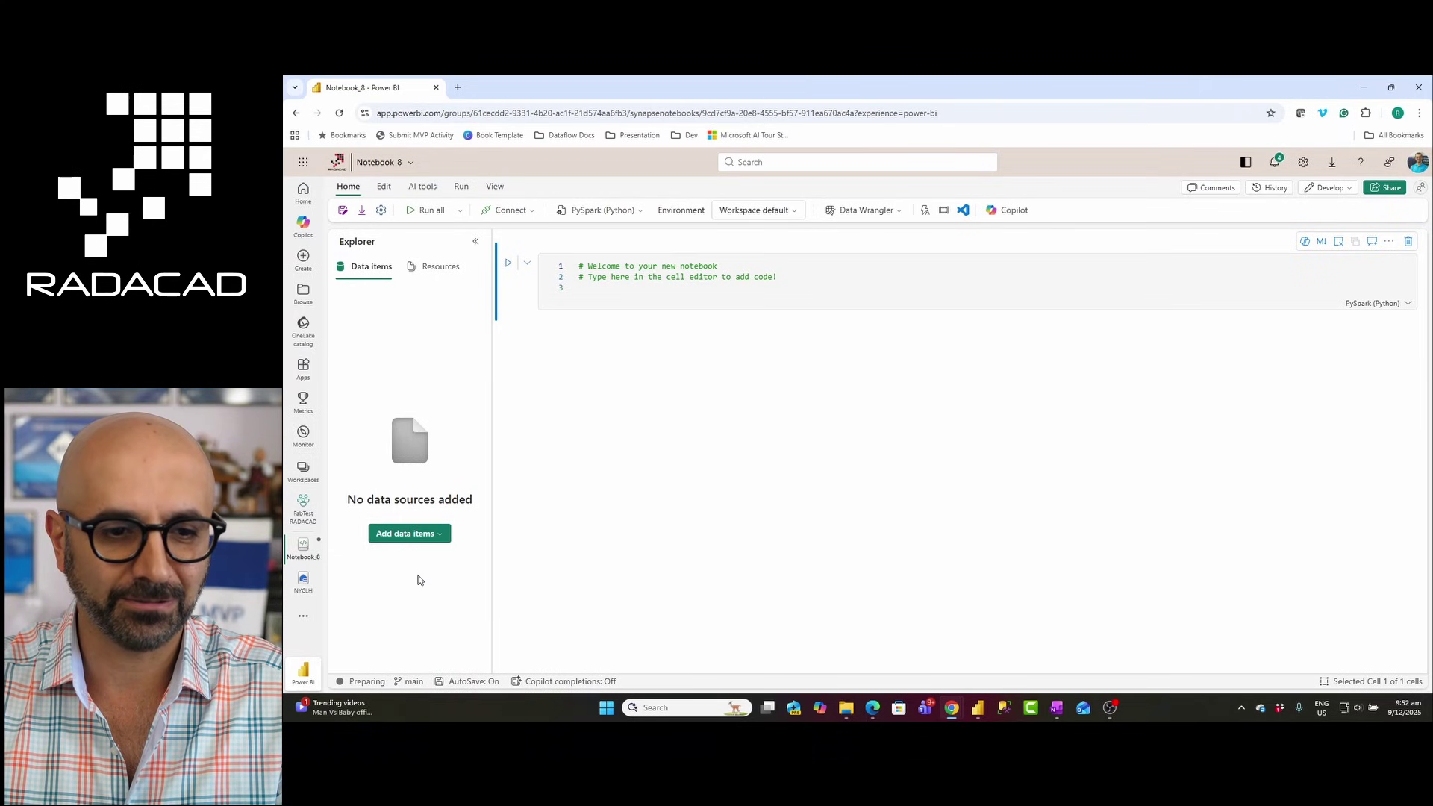
pyautogui.click(579, 307)
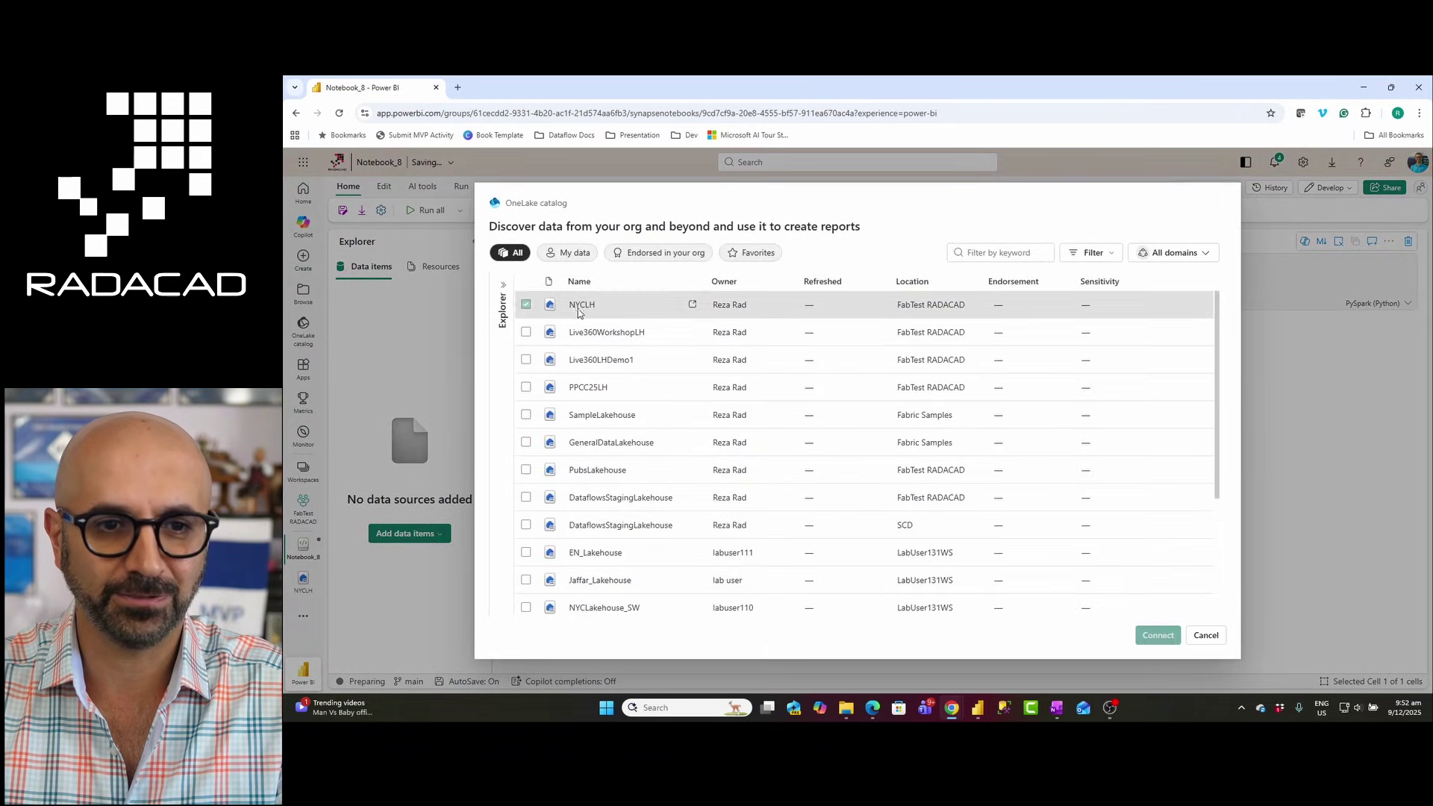
pyautogui.click(1156, 634)
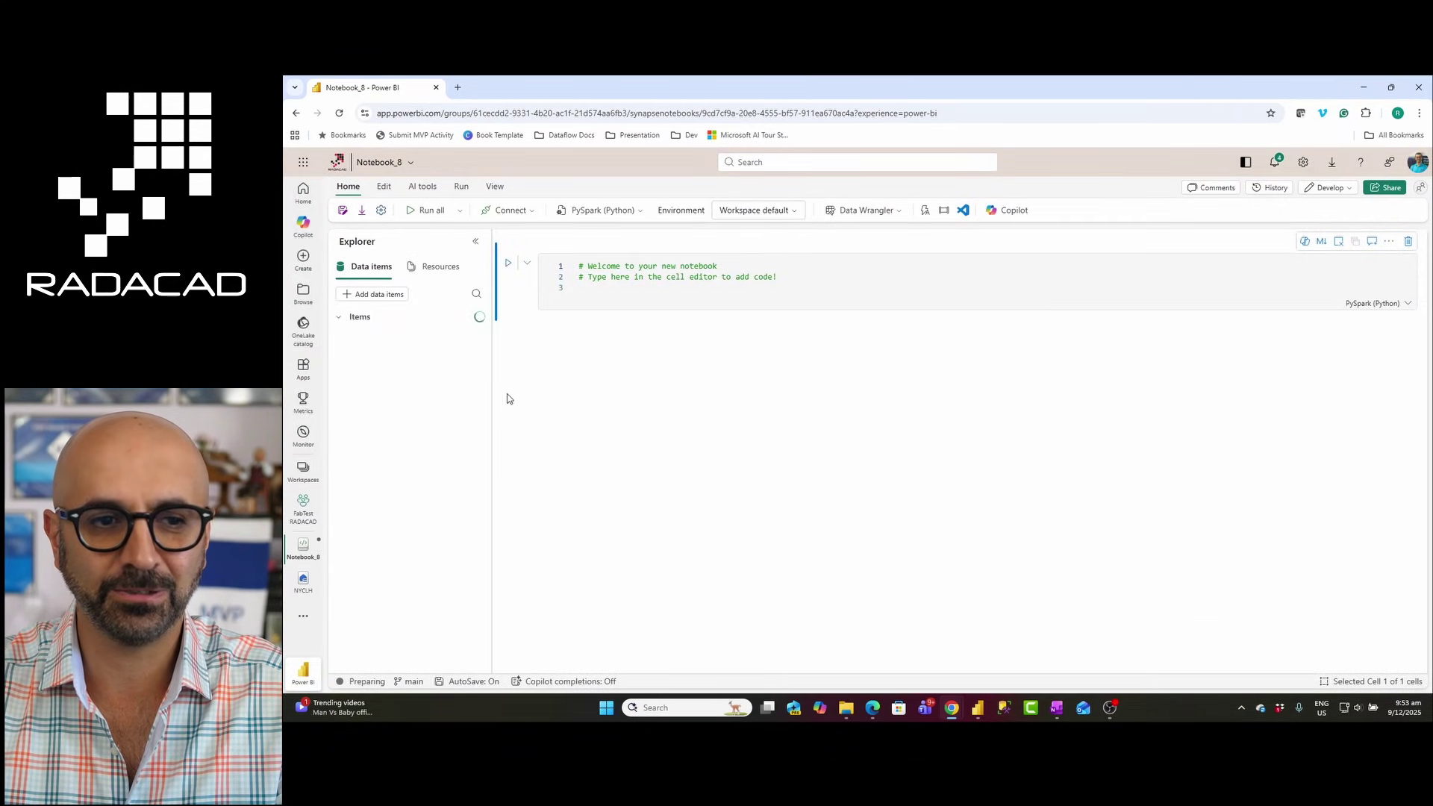
# - Expand NYCLH's Tables, then Files > OneDriveFiles > CSV Sample to list its files
pyautogui.click(355, 338)
pyautogui.click(367, 356)
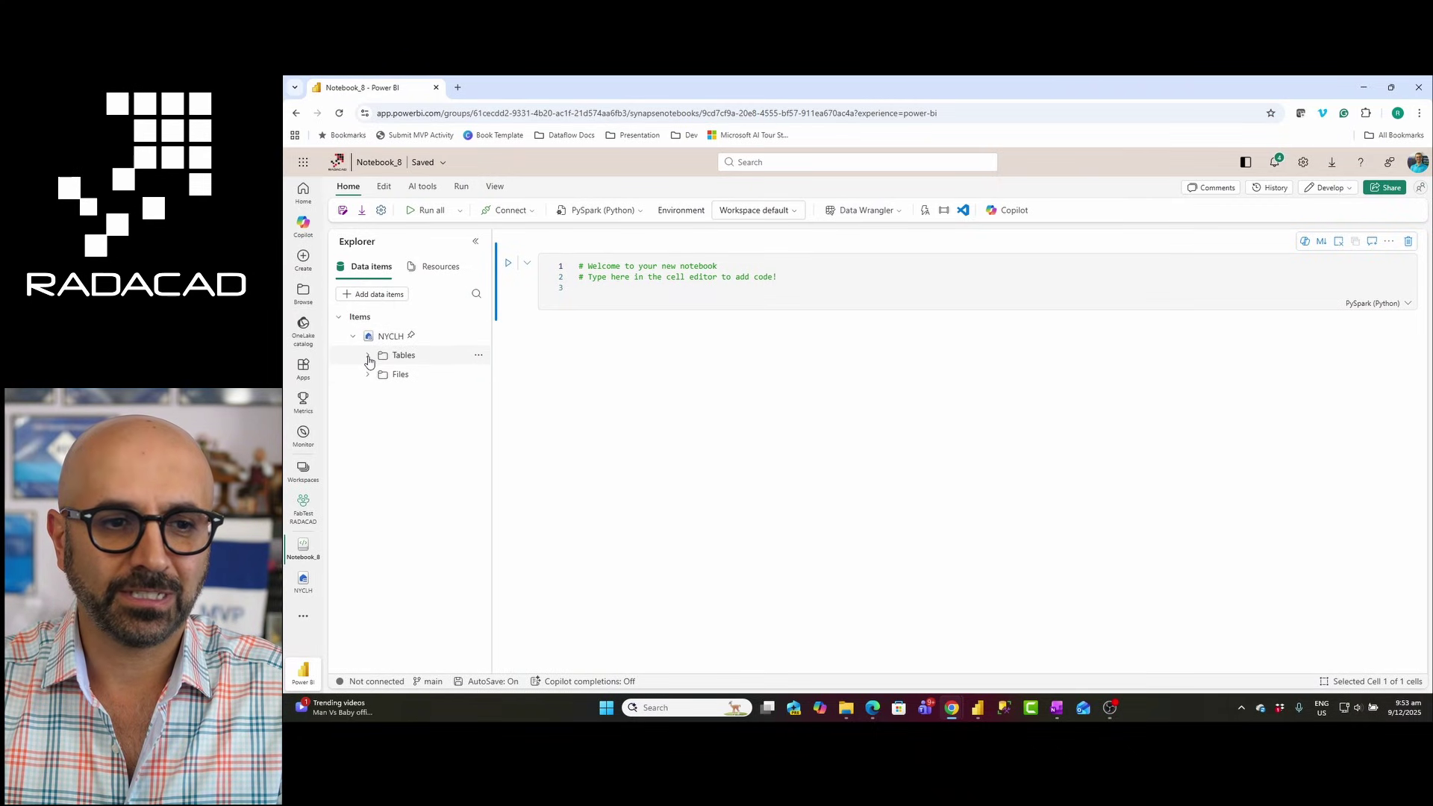
pyautogui.click(367, 432)
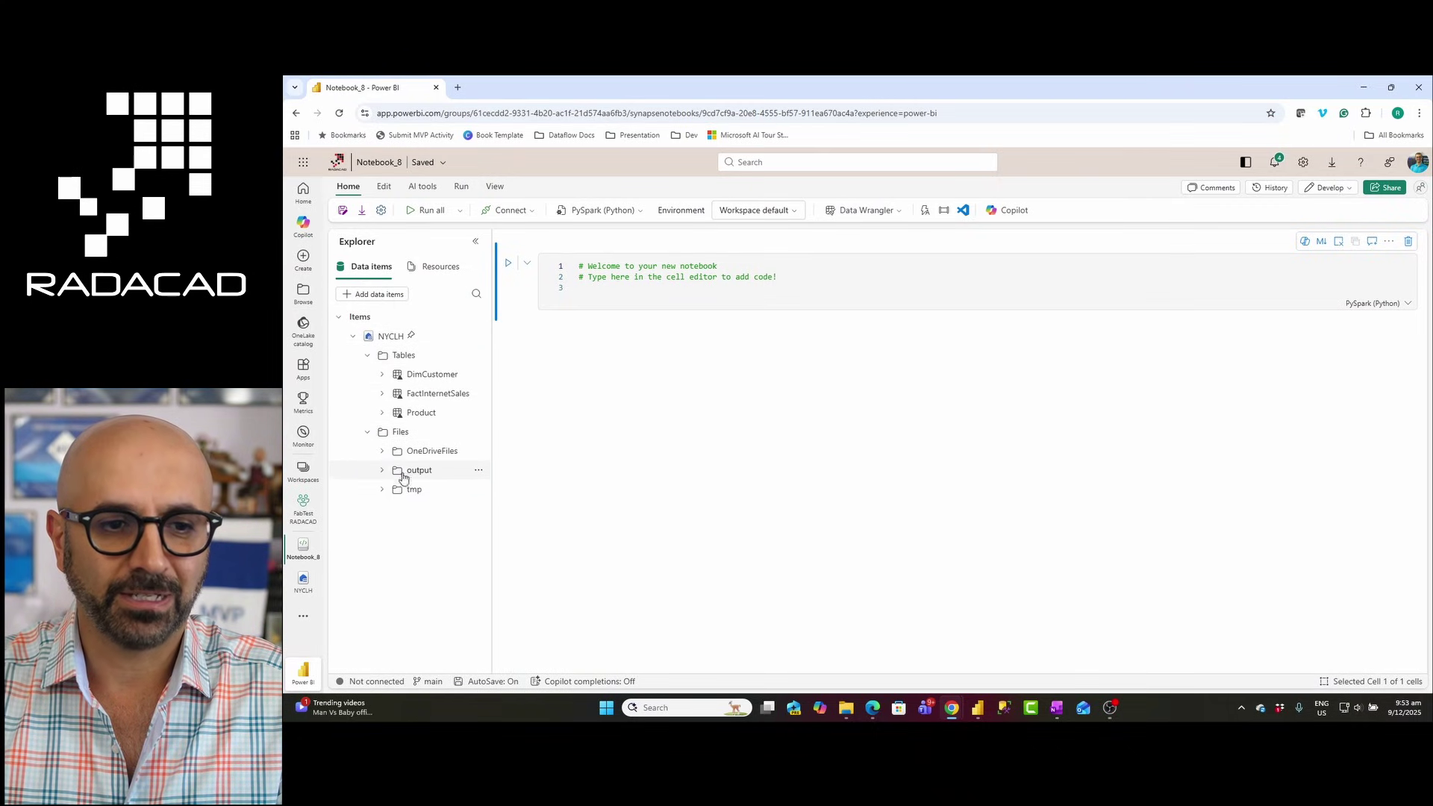
pyautogui.click(381, 452)
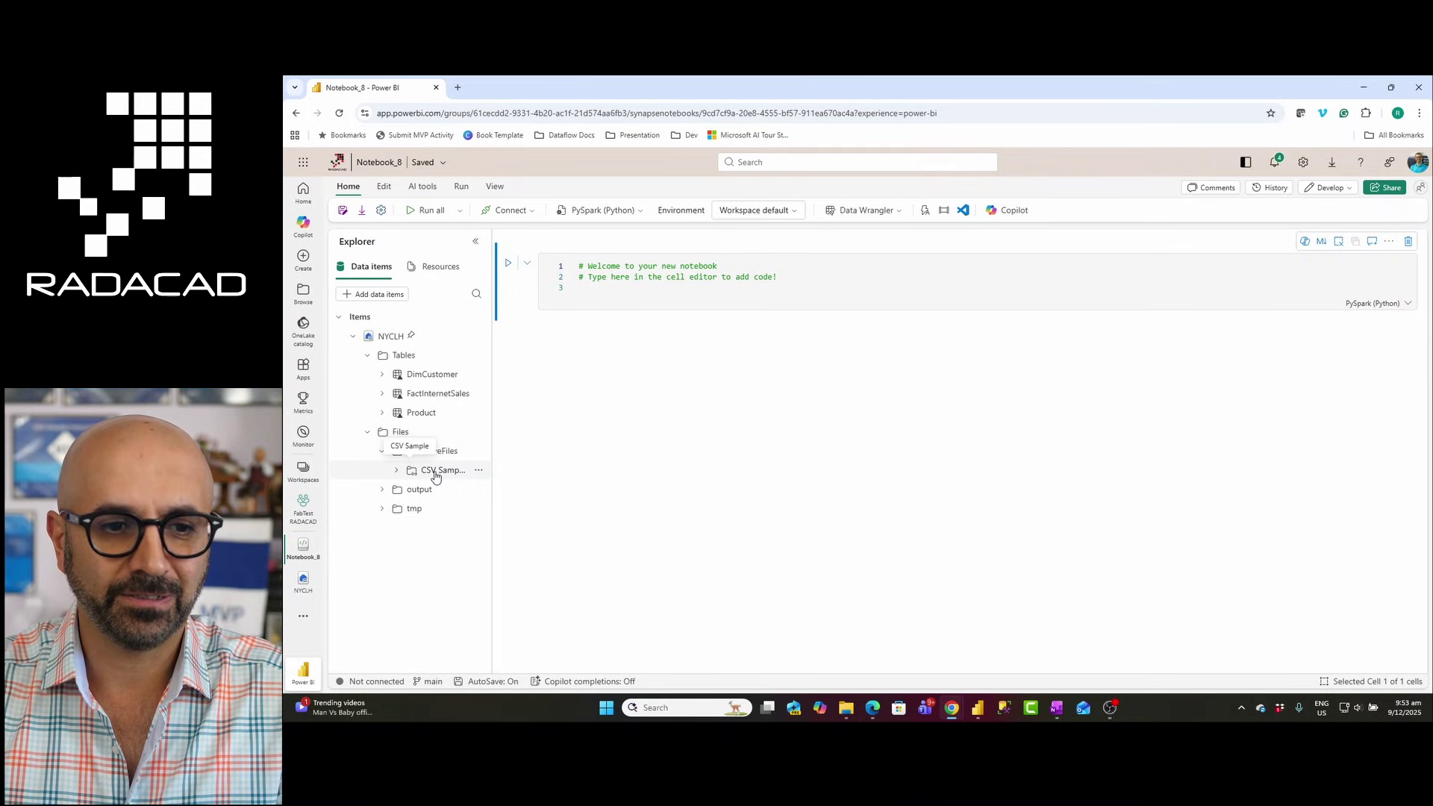
pyautogui.click(395, 475)
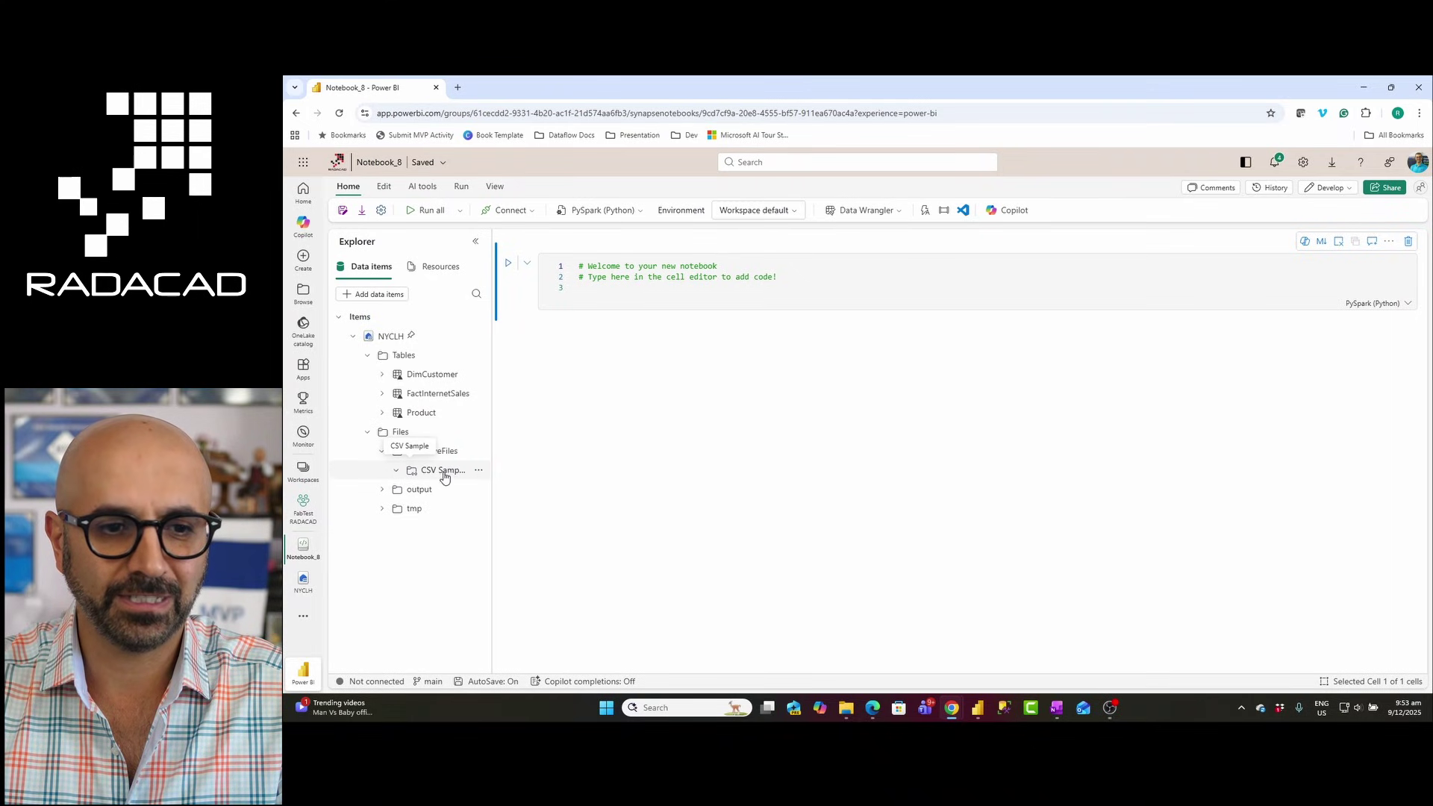
pyautogui.click(443, 476)
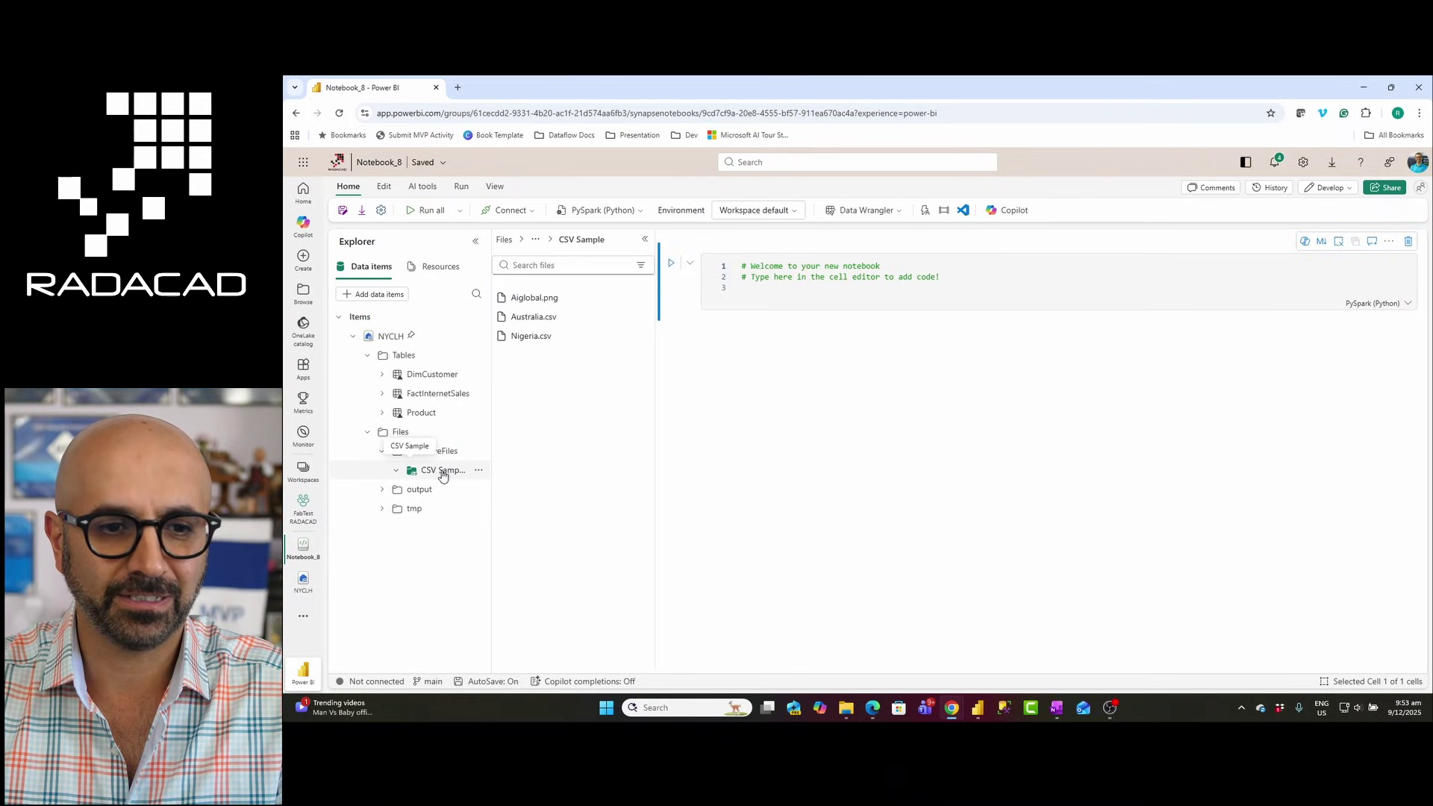
# - Generate a Spark code cell in Notebook_8 that reads Australia.csv with headers and displays it
pyautogui.click(633, 321)
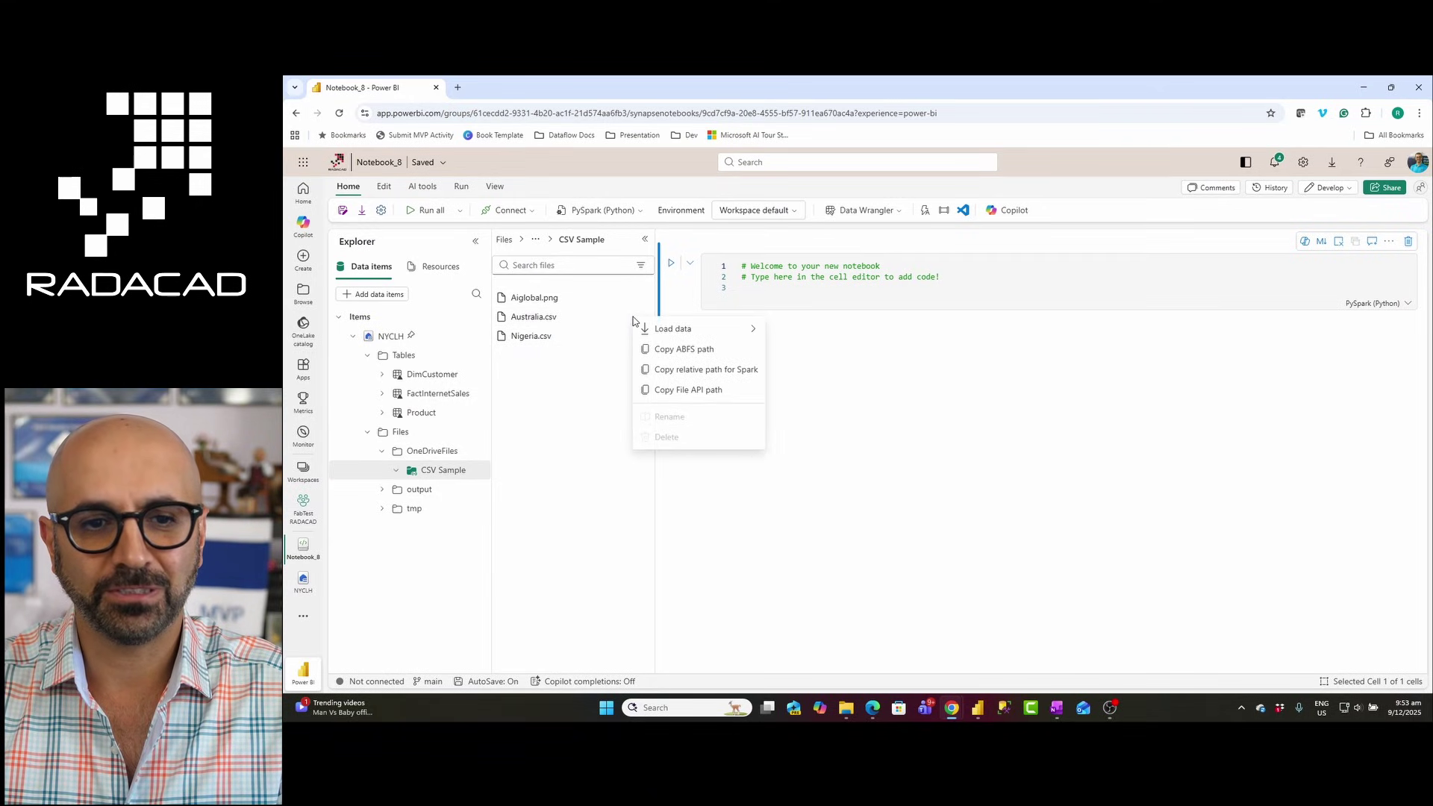
pyautogui.moveTo(662, 329)
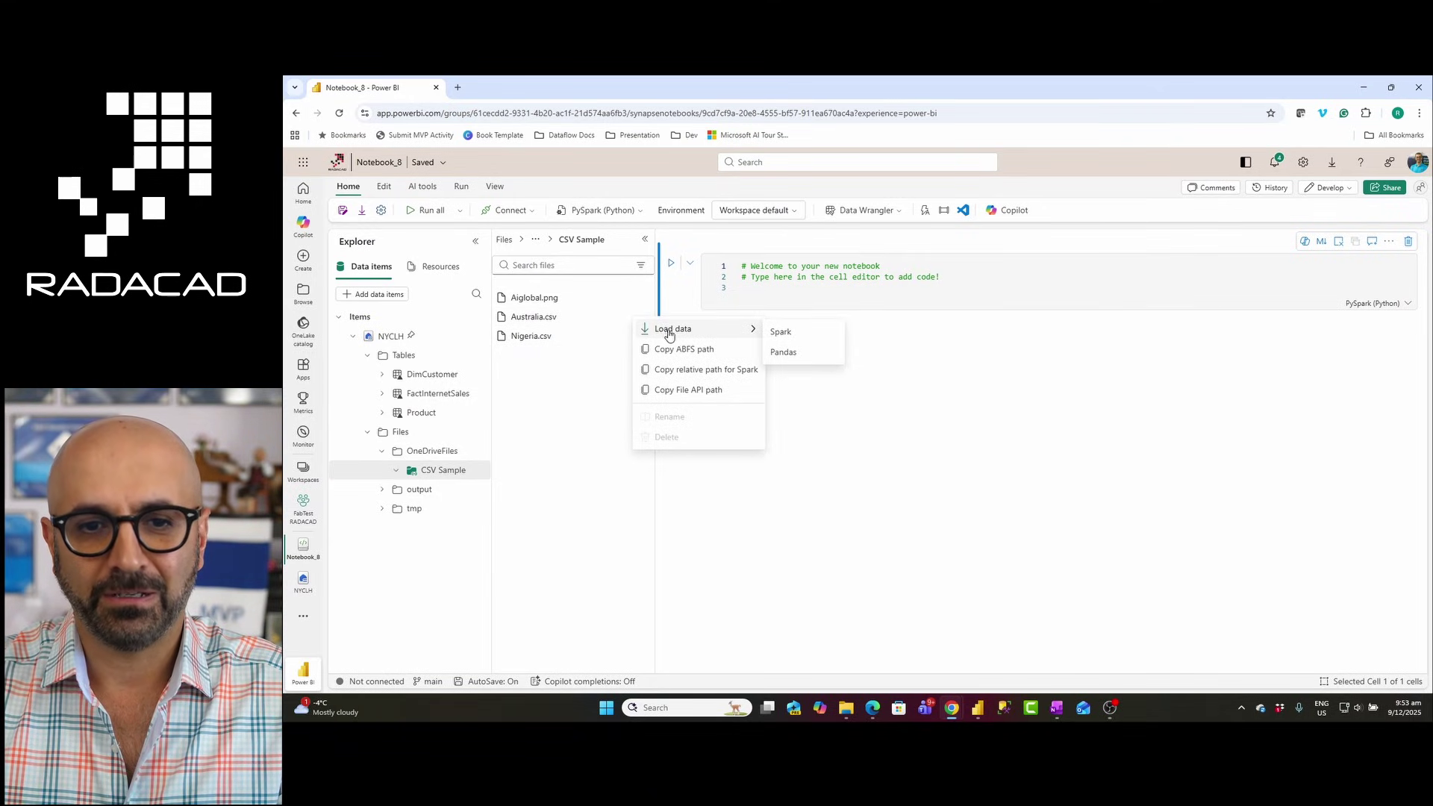
pyautogui.click(781, 333)
pyautogui.click(1006, 369)
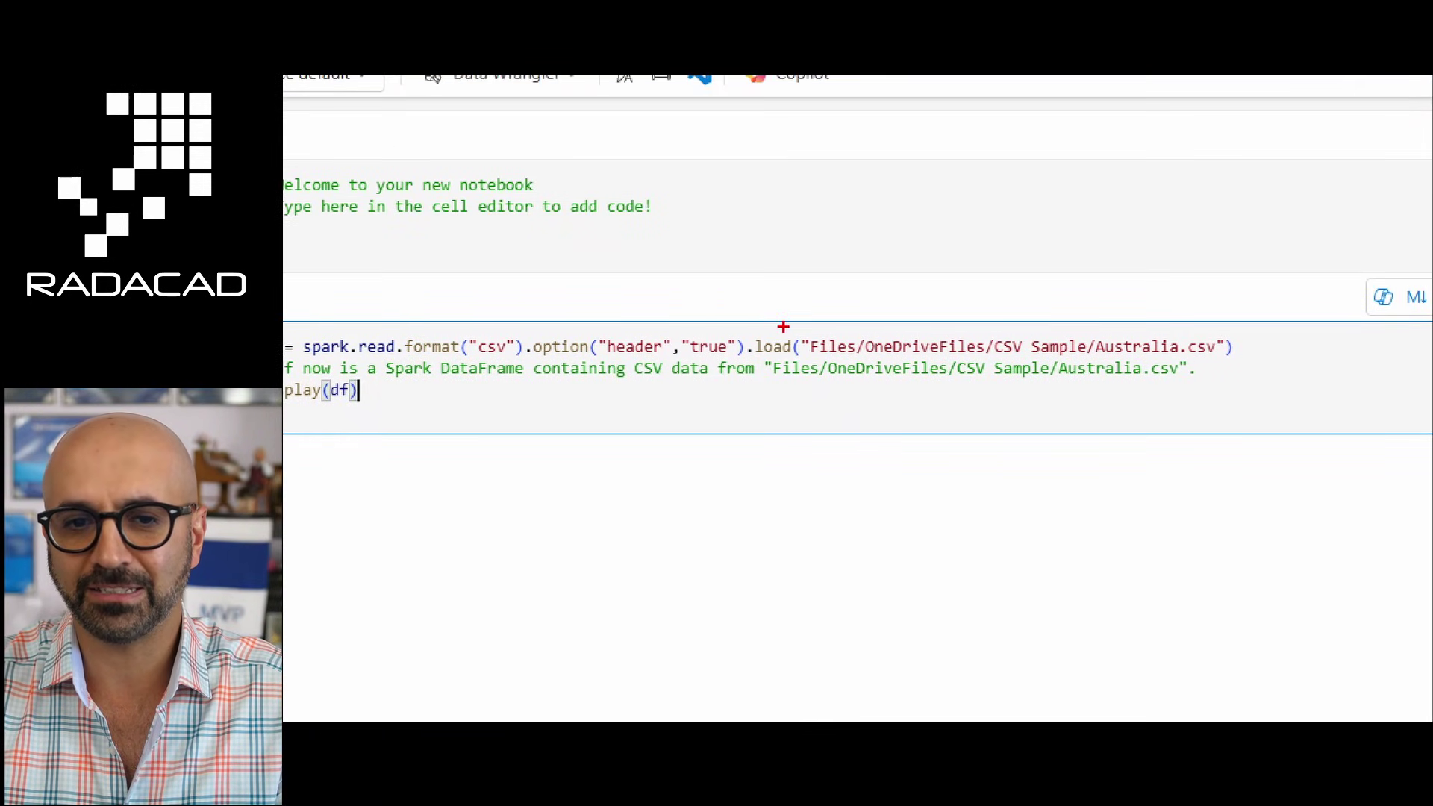
pyautogui.moveTo(783, 326); pyautogui.dragTo(1261, 369)
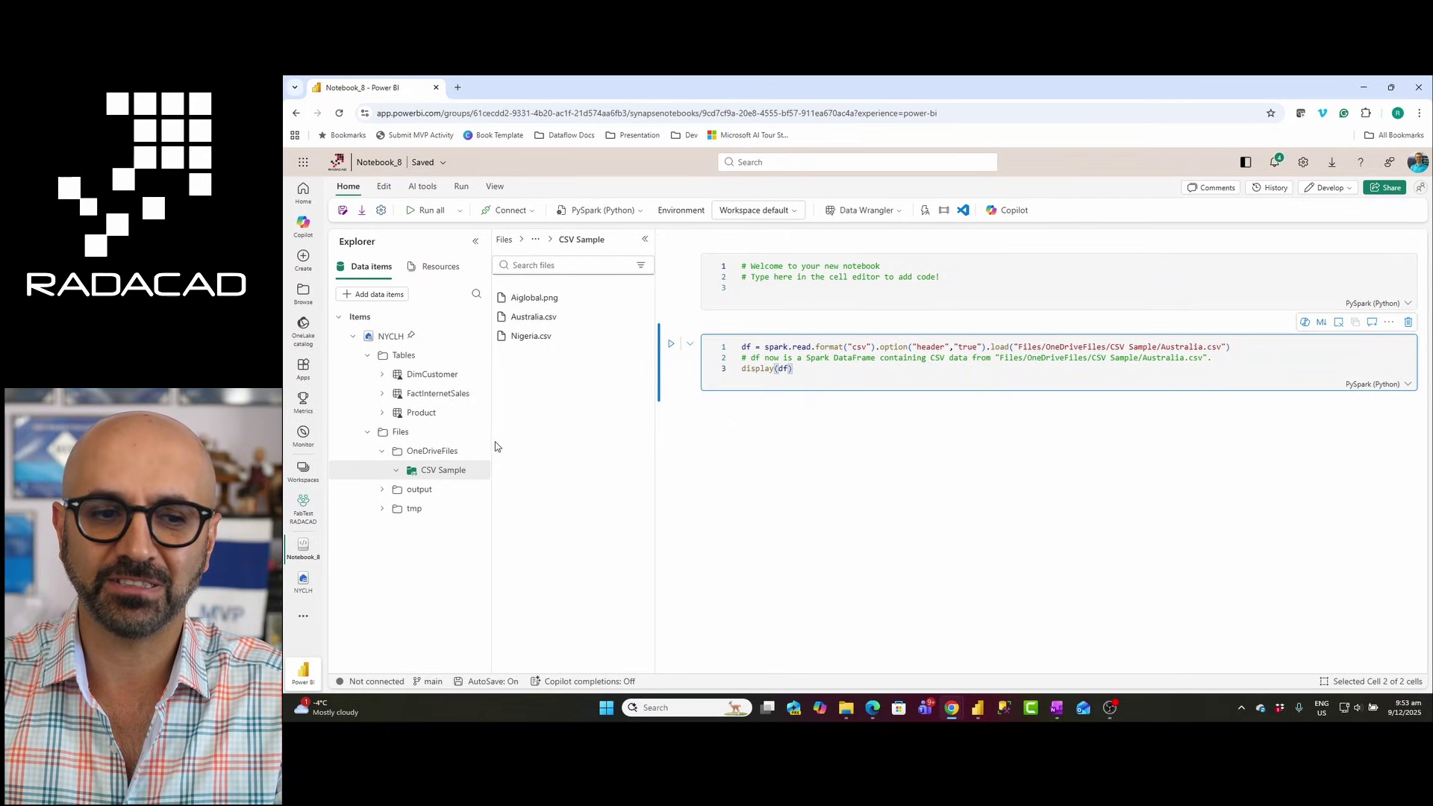
pyautogui.click(635, 340)
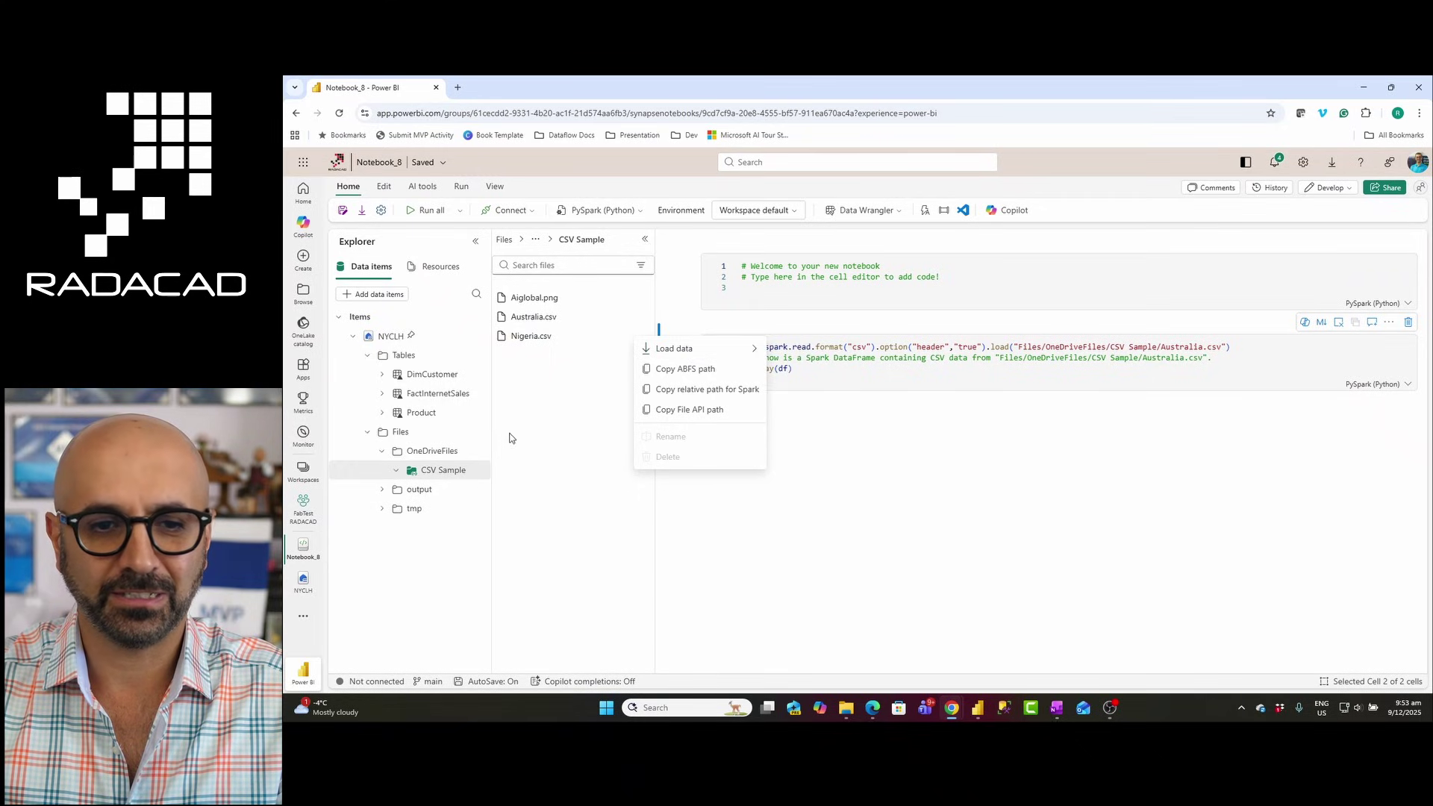
# - From NYCLH, load Nigeria.csv into a new table named nigeria, keeping the header row
pyautogui.click(303, 582)
pyautogui.click(888, 358)
pyautogui.moveTo(928, 373)
pyautogui.click(1015, 375)
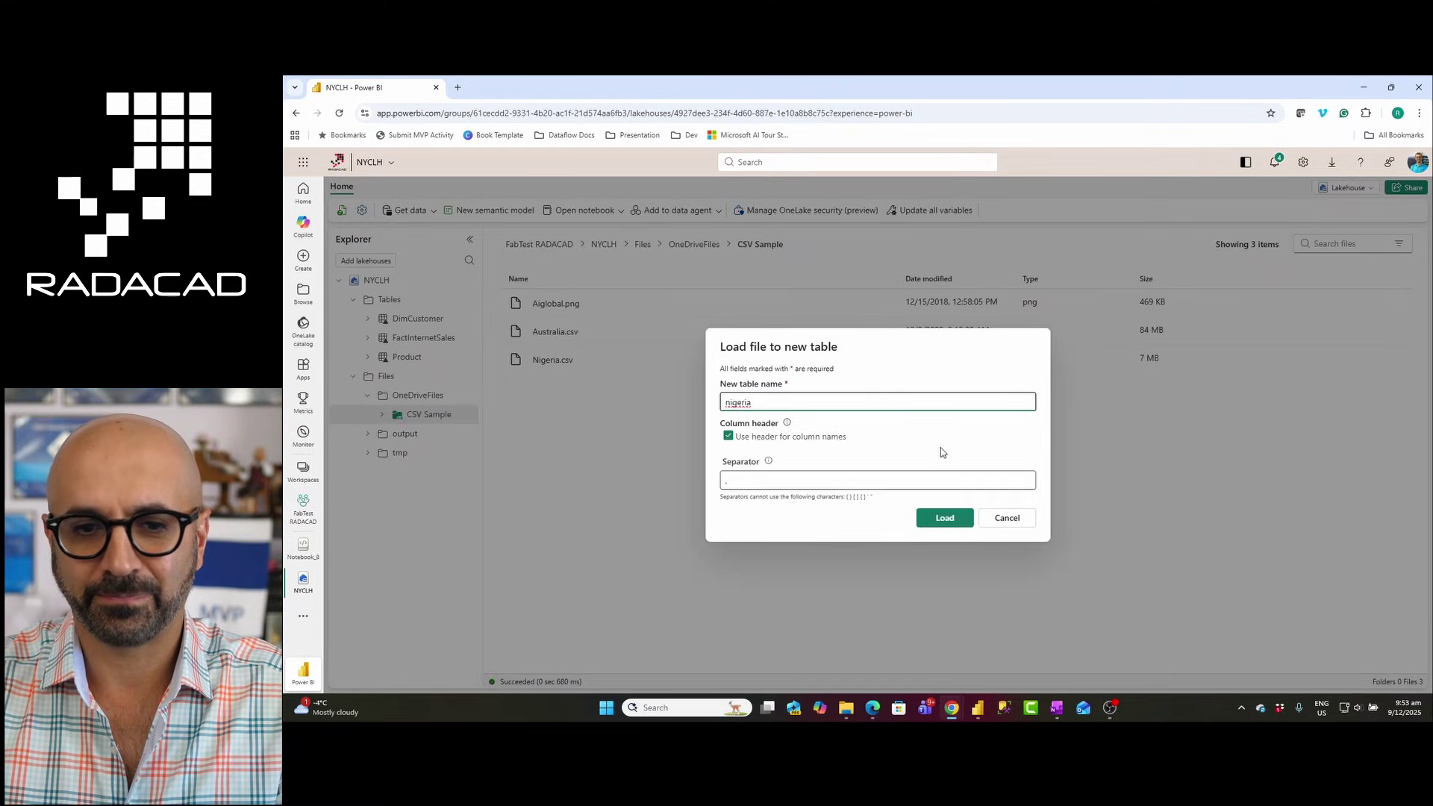
pyautogui.click(945, 517)
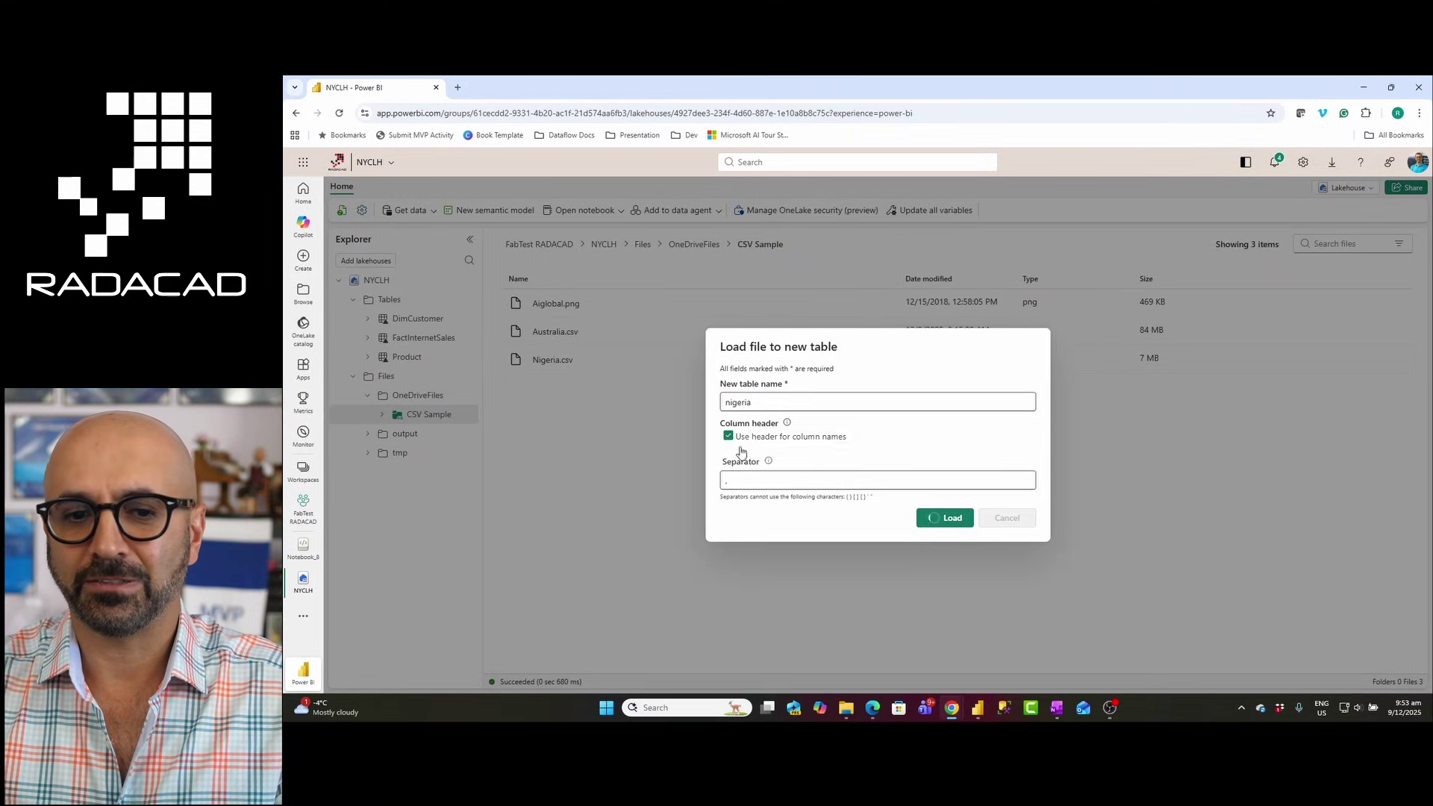